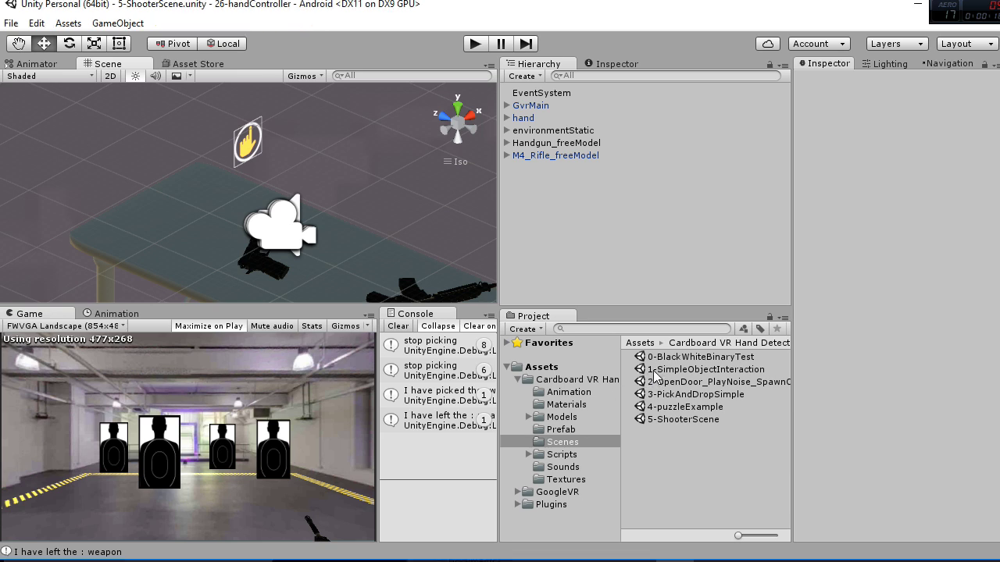
# Cancel the scene merge, preview the demo scene assets, and open 0-BlackWhiteBinaryTest
pyautogui.moveTo(654, 370); pyautogui.dragTo(658, 382)
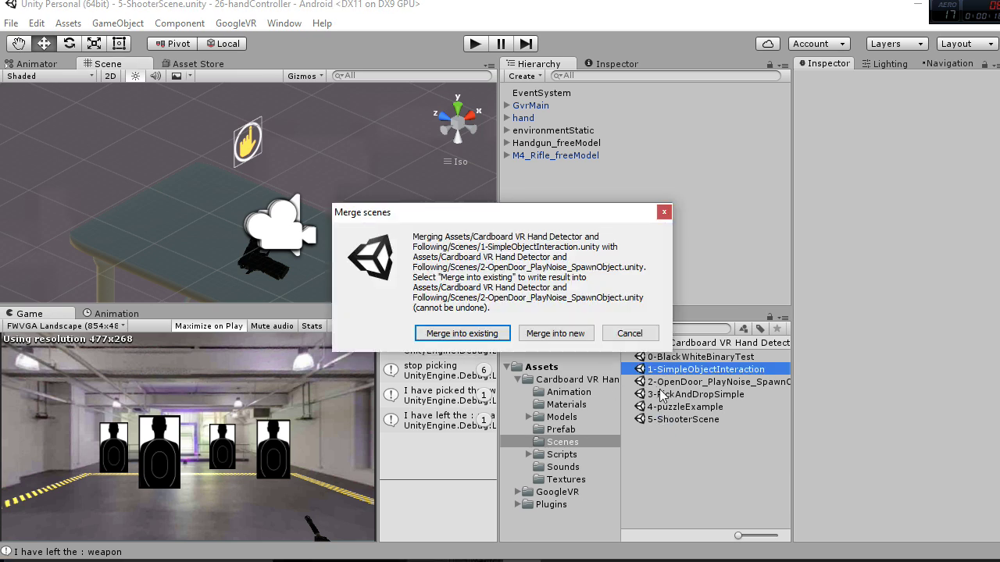
pyautogui.click(629, 334)
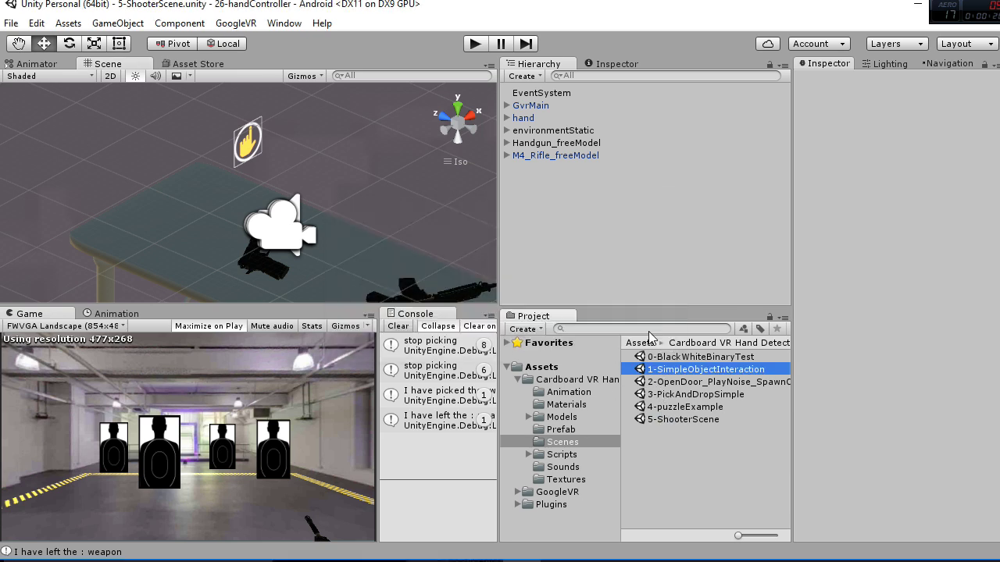
pyautogui.click(679, 358)
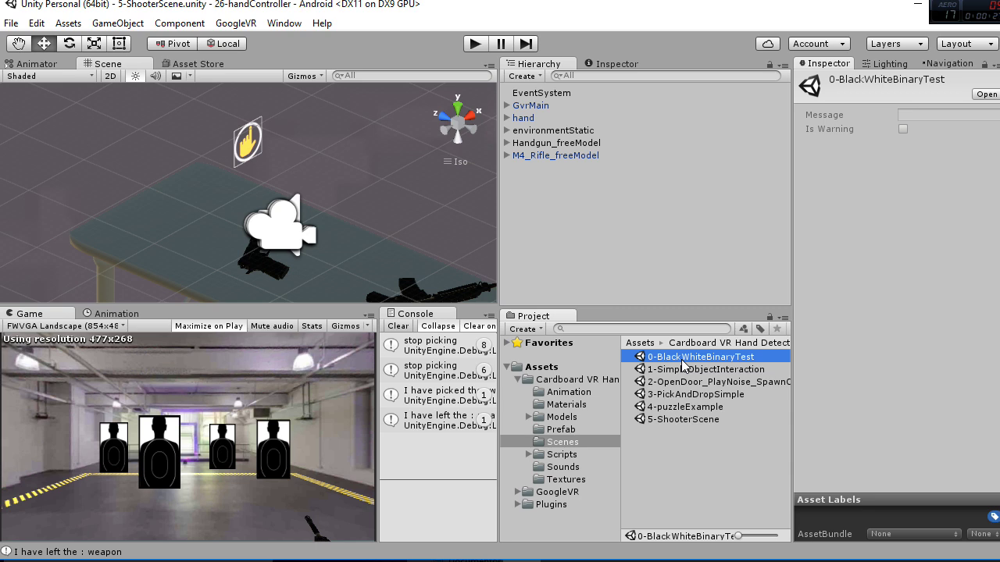
pyautogui.click(700, 419)
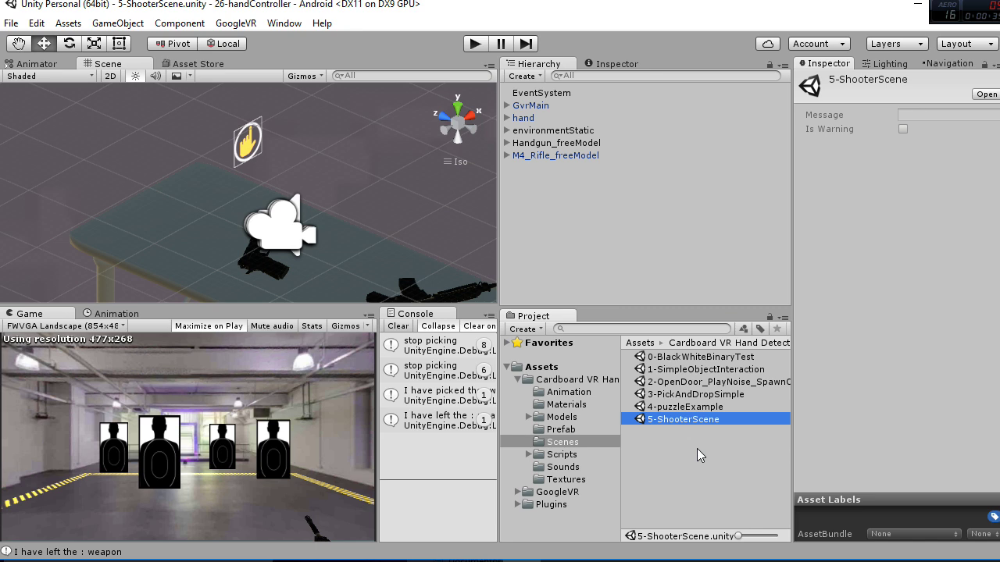
pyautogui.doubleClick(689, 360)
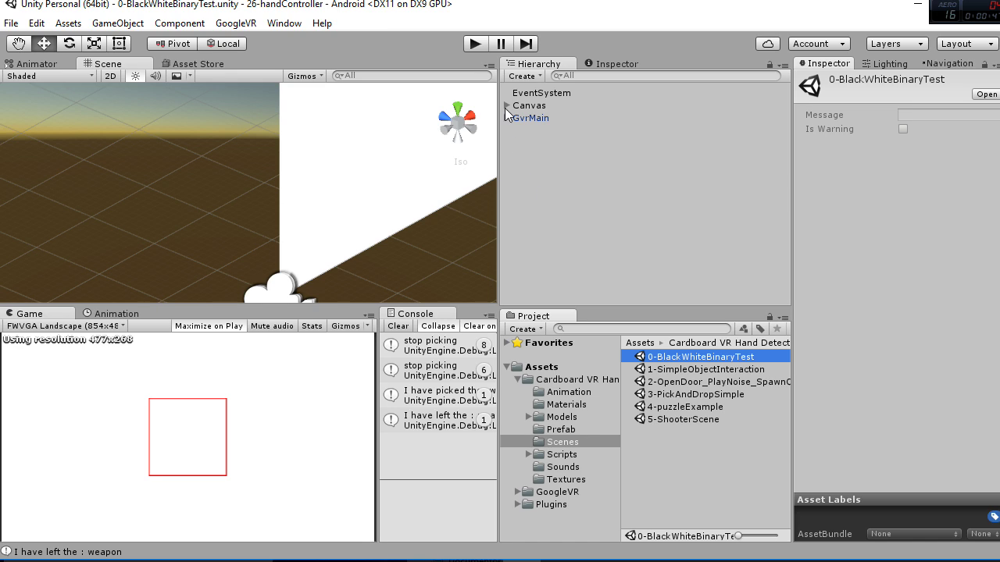
# Expand GvrMain, Canvas and Panel in the Hierarchy, inspecting Canvas and handDetection
pyautogui.click(506, 118)
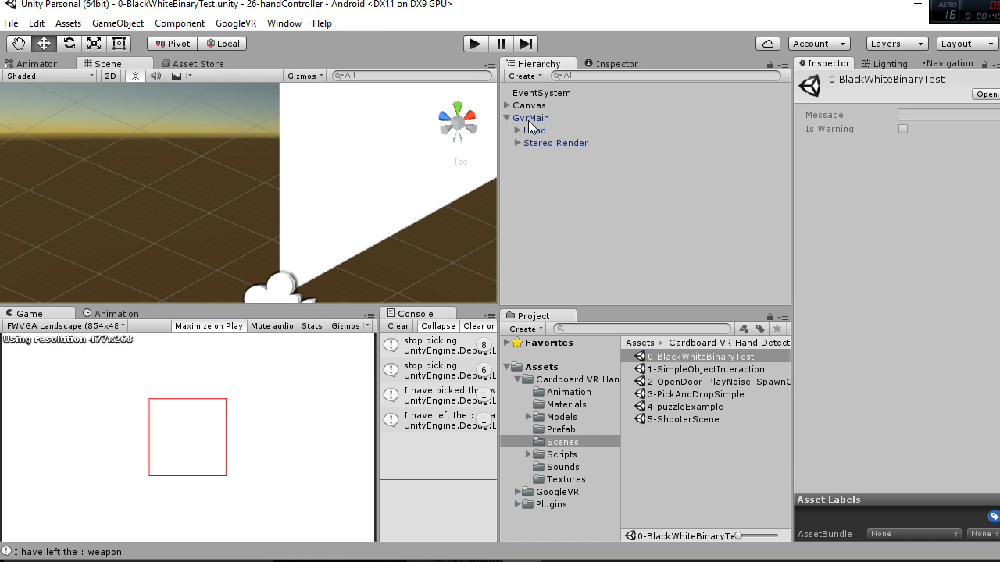
pyautogui.click(504, 105)
pyautogui.click(526, 106)
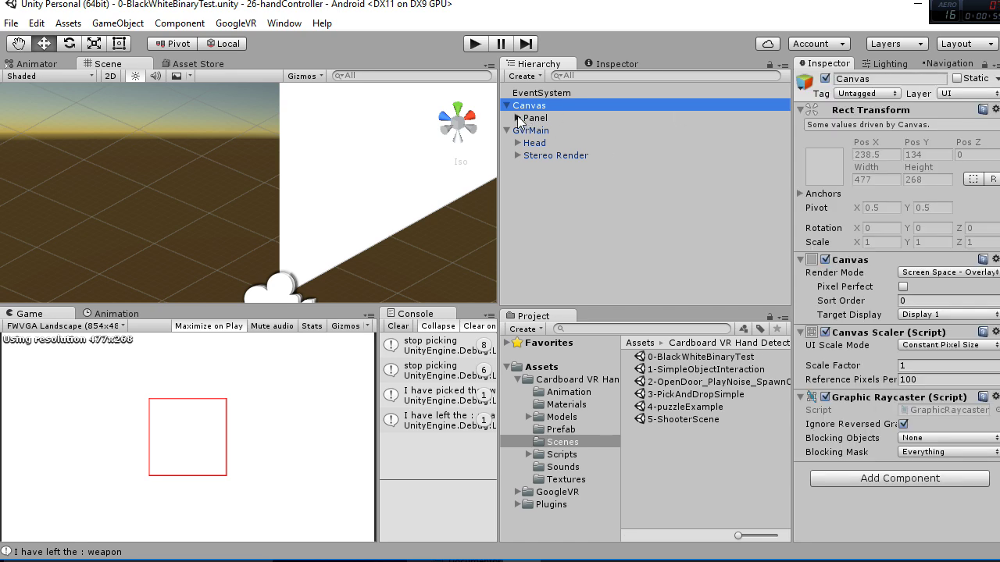
pyautogui.click(517, 118)
pyautogui.click(566, 143)
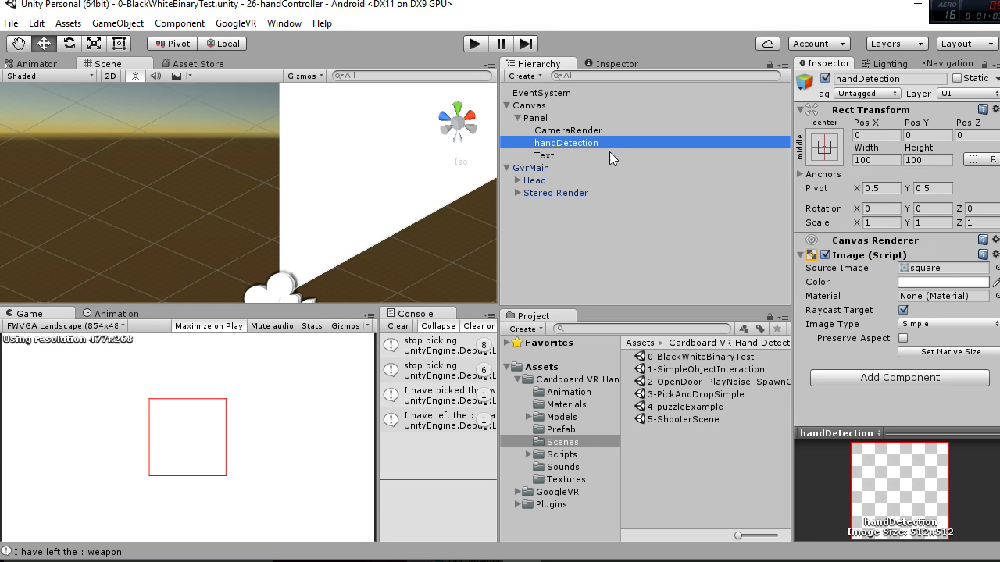
# Inspect the Text object, then review CameraRender's Image Get script settings
pyautogui.click(562, 155)
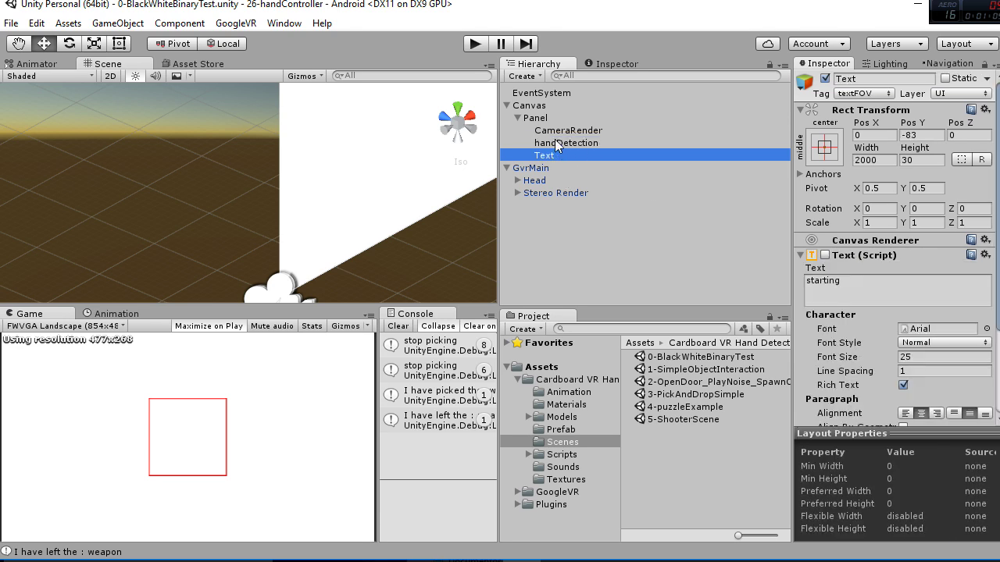
pyautogui.click(535, 117)
pyautogui.click(556, 131)
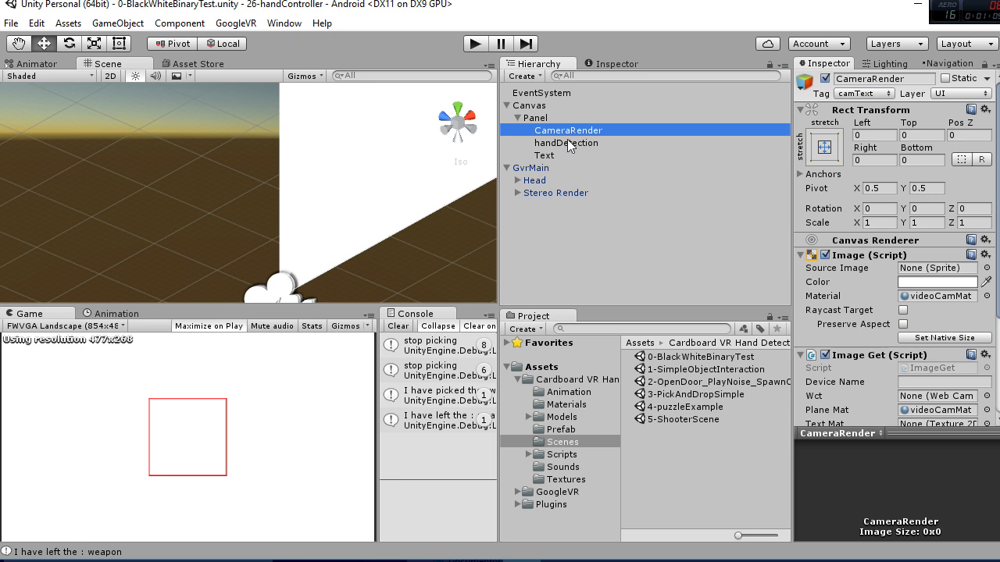
pyautogui.scroll(-3, 849, 295)
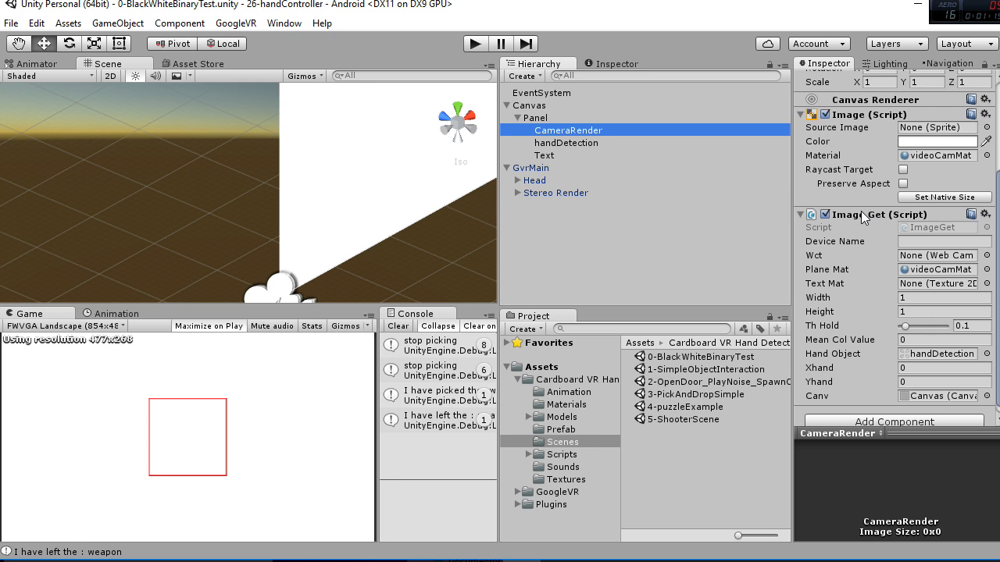
# Play the 0-BlackWhiteBinaryTest scene to see the black-and-white binary camera feed
pyautogui.click(471, 46)
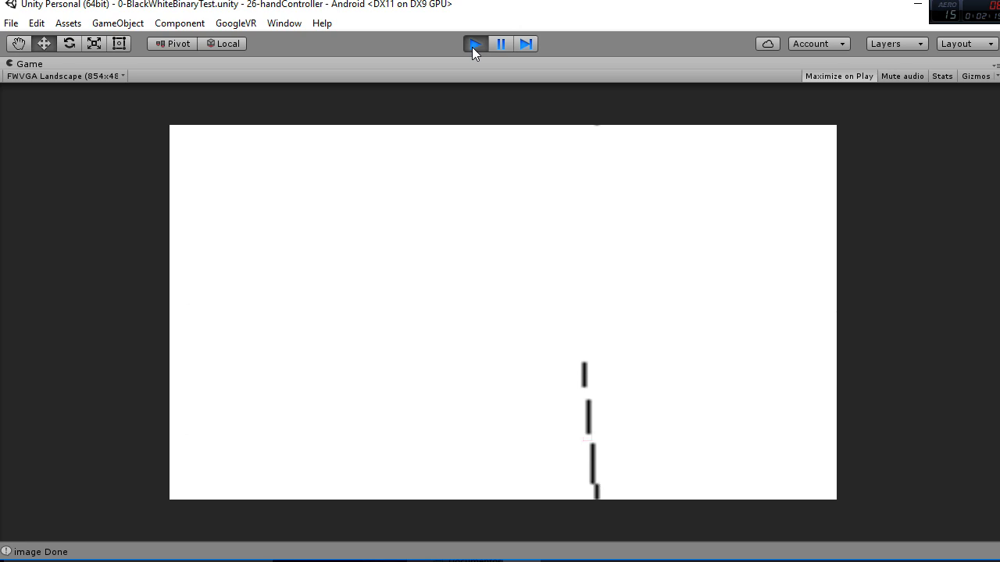
# Exit Play mode for the binary test scene
pyautogui.click(474, 46)
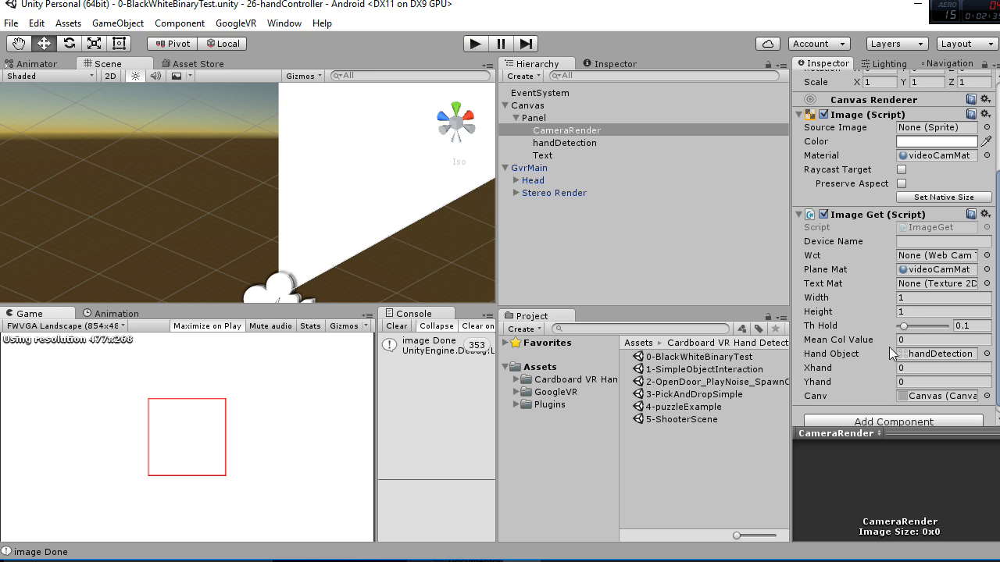
# Locate and select the videoCamMat material assigned as CameraRender's Plane Mat
pyautogui.scroll(-1, 890, 351)
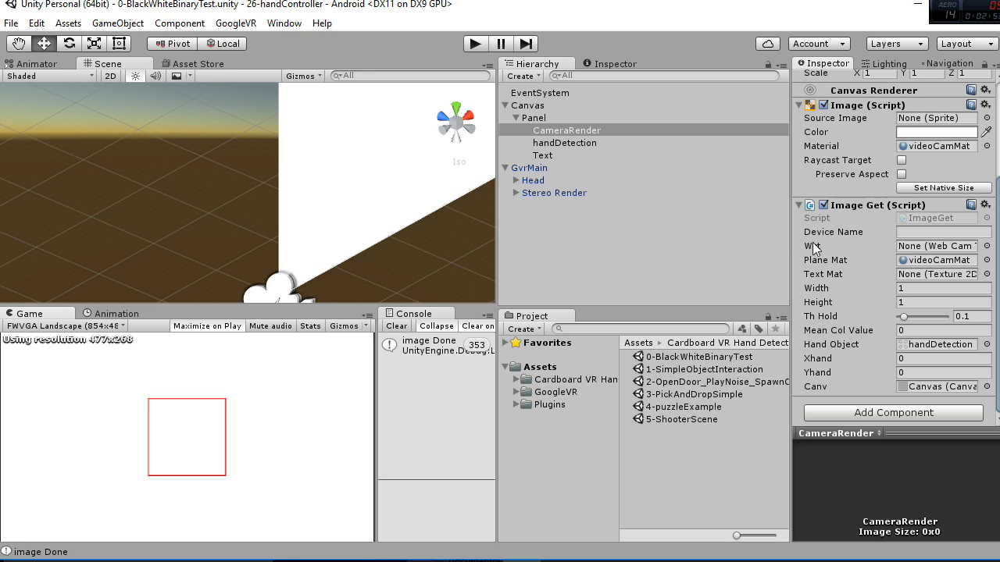
pyautogui.click(928, 256)
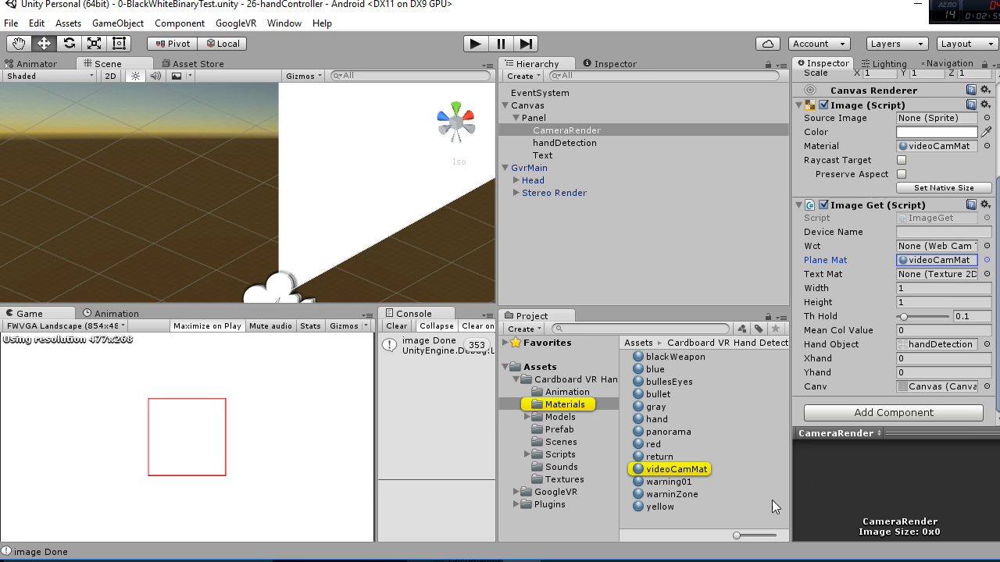
pyautogui.click(701, 469)
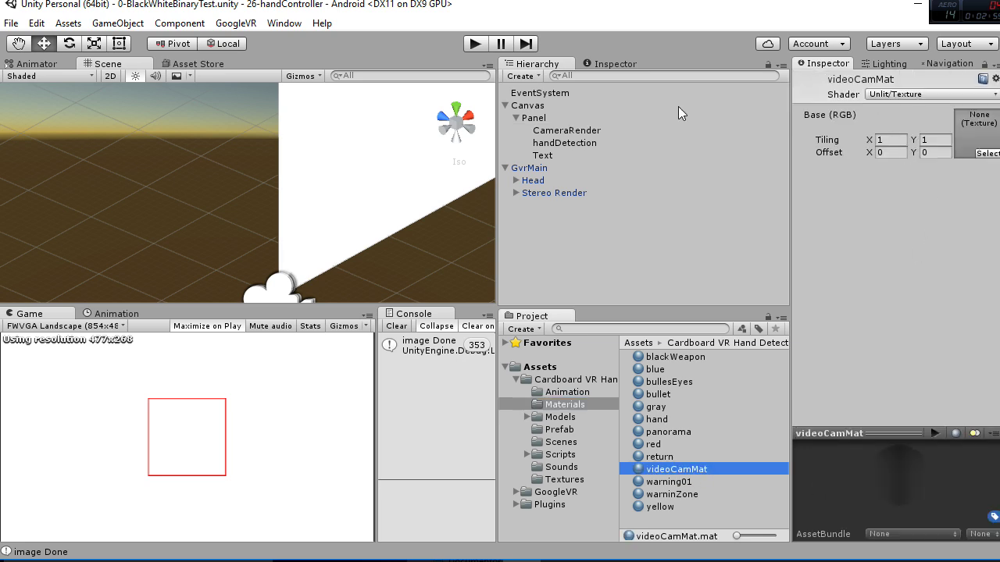
# Reselect CameraRender and review its Image Get script's Th Hold of 0.1
pyautogui.click(528, 104)
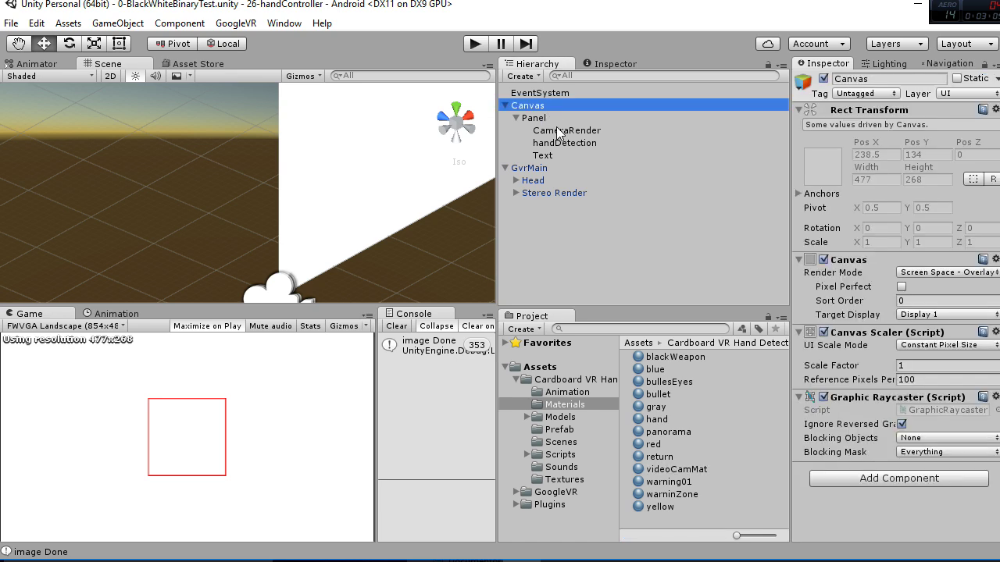
pyautogui.click(560, 143)
pyautogui.press('Up')
pyautogui.scroll(-4, 893, 324)
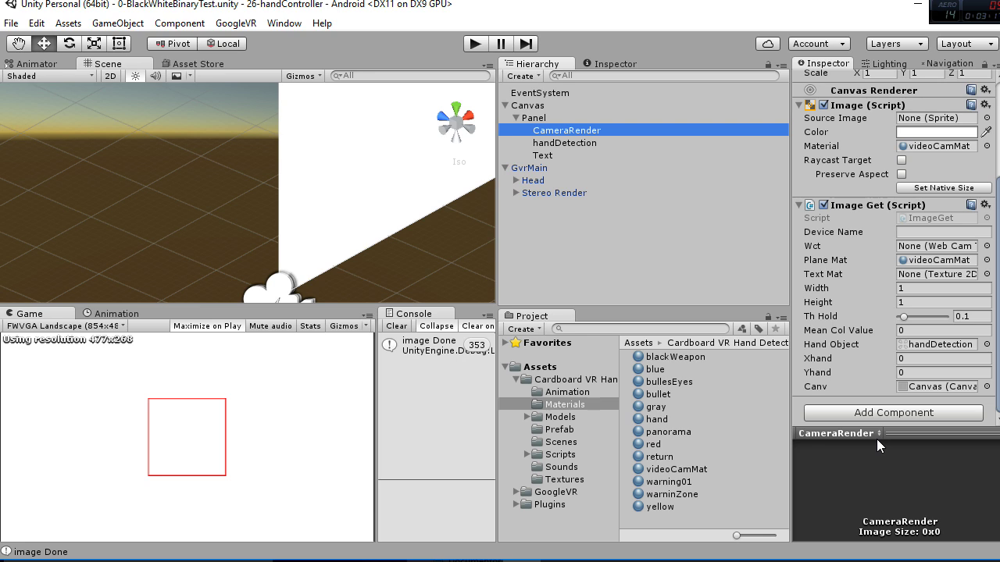
# Show the Scenes folder and select the 1-SimpleObjectInteraction scene asset
pyautogui.click(560, 442)
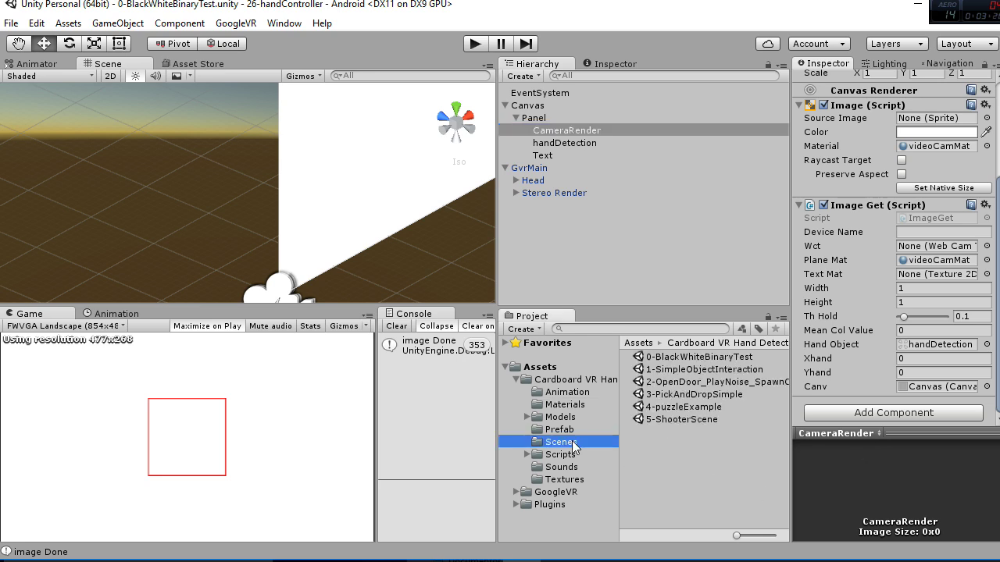
pyautogui.click(714, 370)
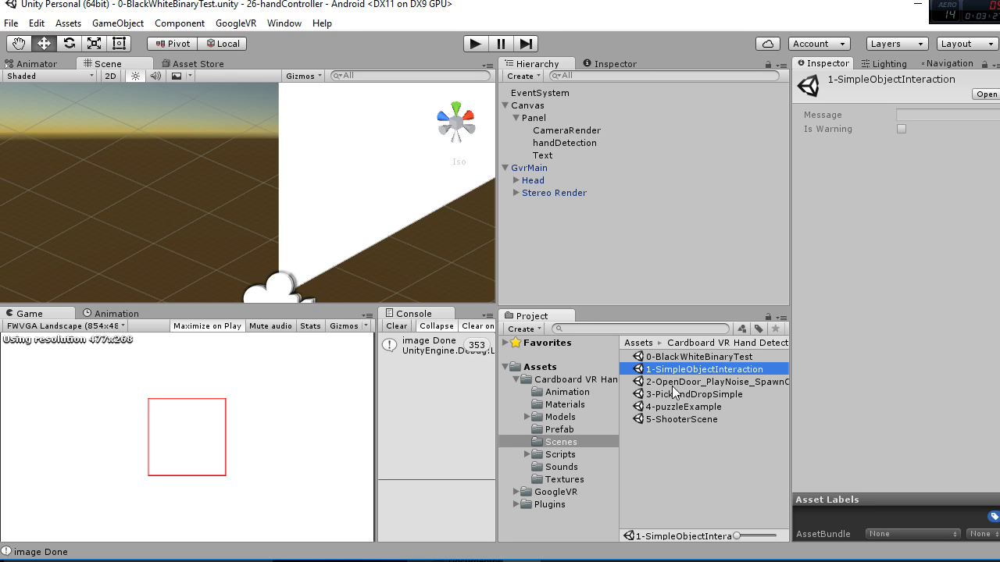
pyautogui.click(675, 382)
# Open 1-SimpleObjectInteraction, select the hand object, and collapse its Rigidbody component
pyautogui.doubleClick(675, 371)
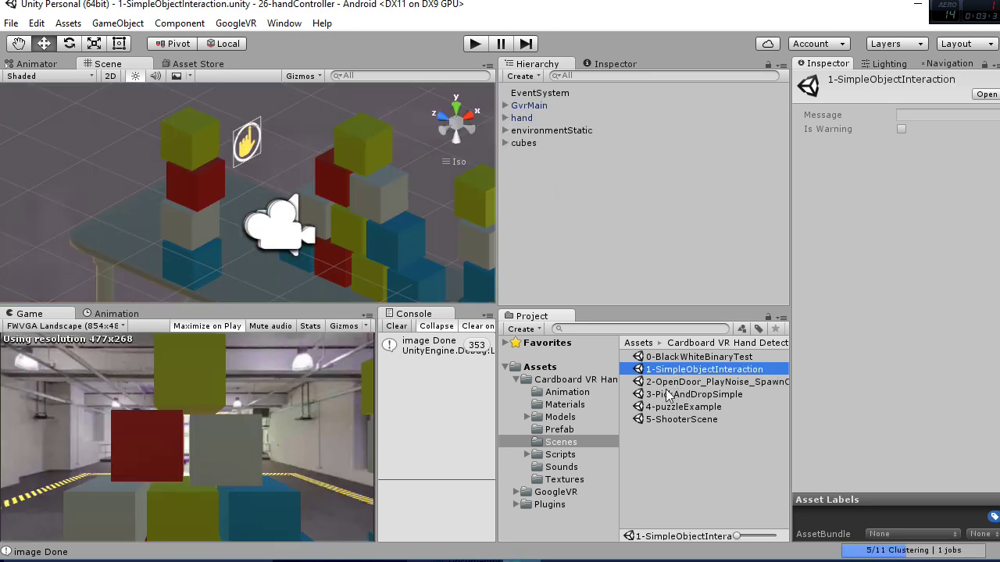
pyautogui.scroll(3, 406, 235)
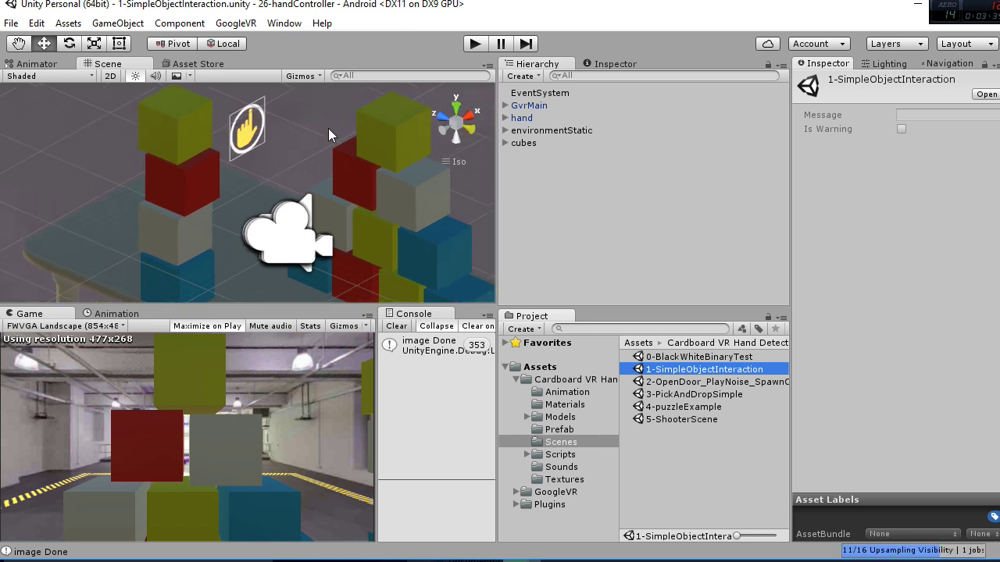
pyautogui.click(516, 114)
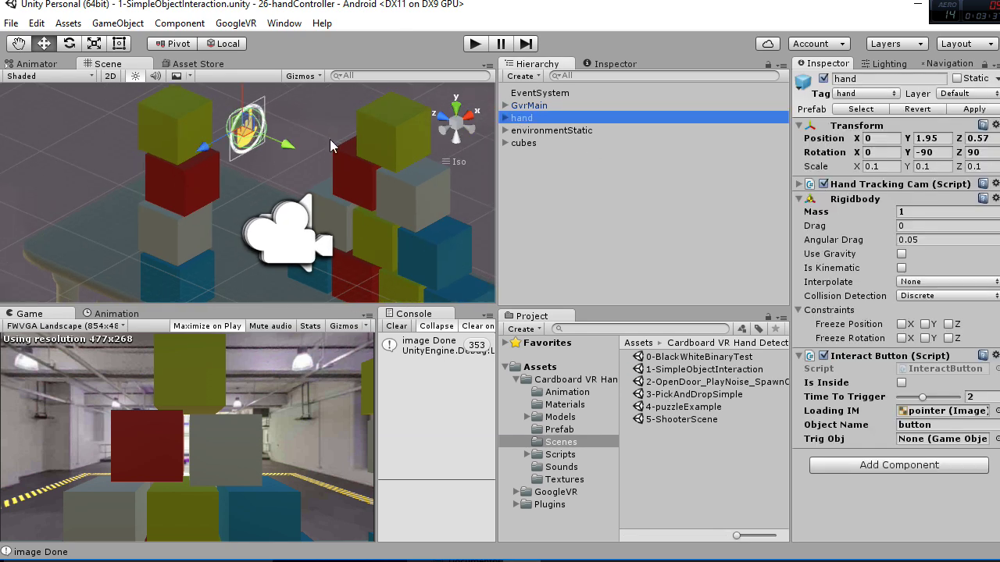
pyautogui.click(804, 217)
pyautogui.click(802, 204)
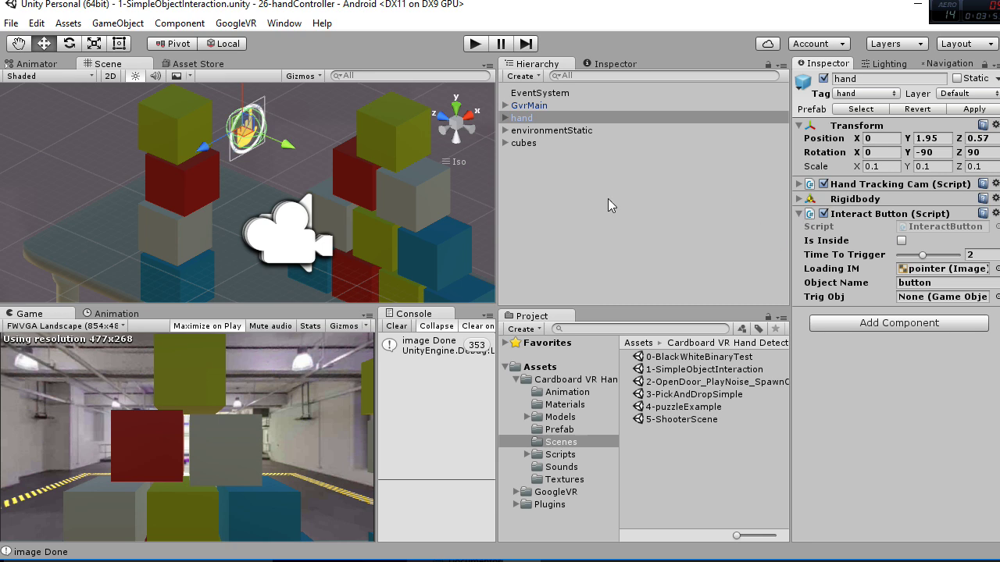
# Play the SimpleObjectInteraction demo, look around the VR view, then stop it
pyautogui.click(473, 44)
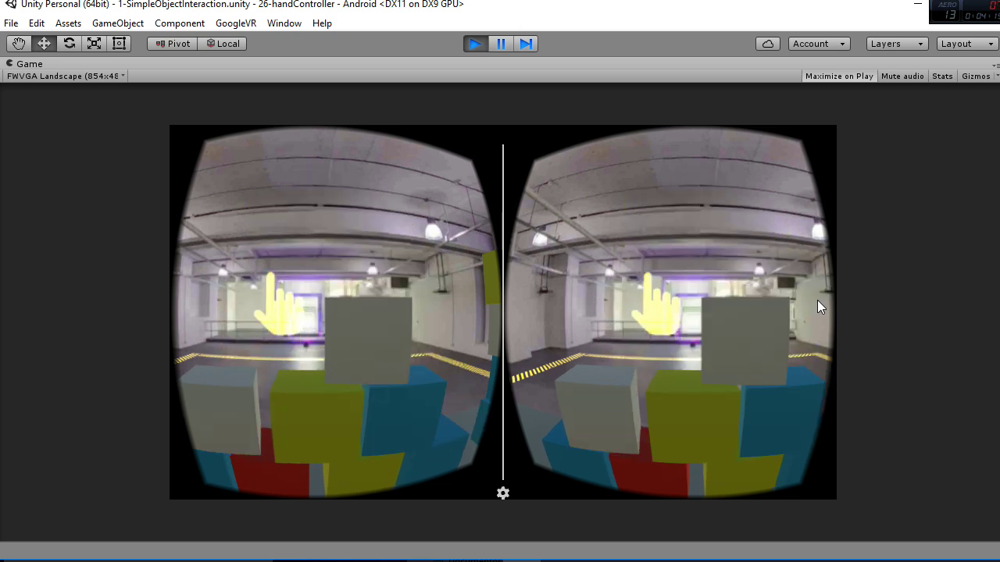
pyautogui.press('alt')
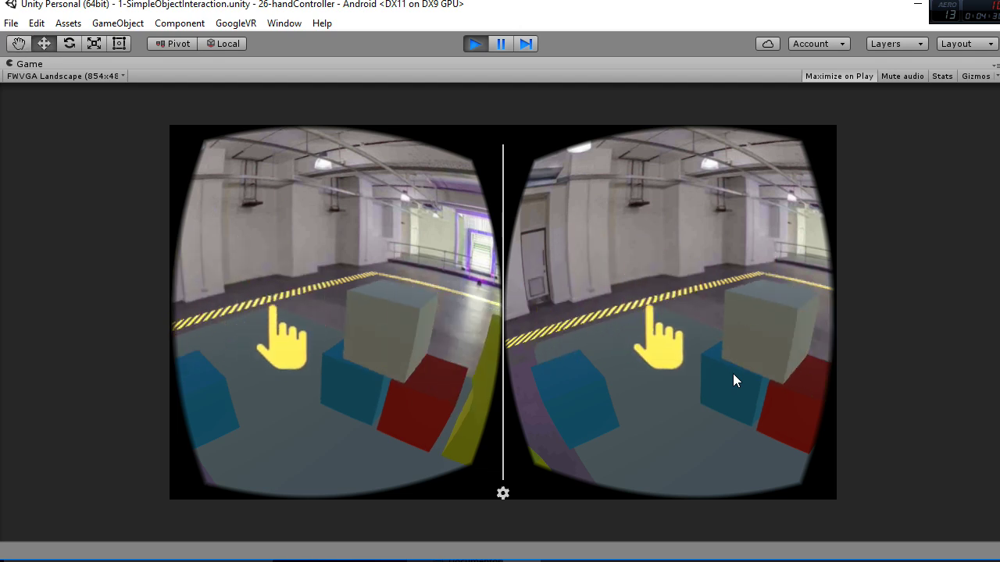
pyautogui.click(473, 44)
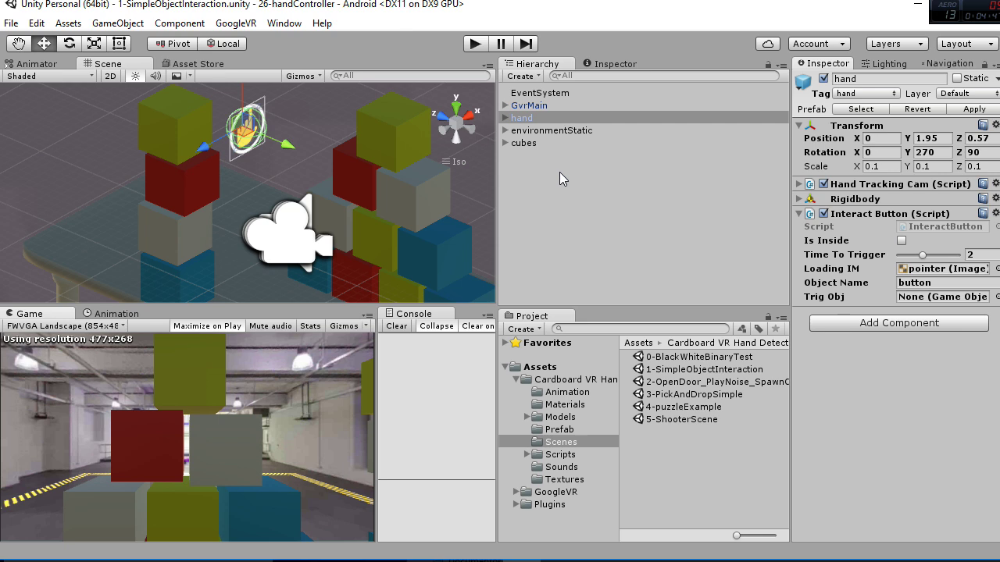
# Remove the hand's Interact Button script and confirm Hand Tracking Cam's Hand Object is hand
pyautogui.click(994, 214)
pyautogui.click(962, 288)
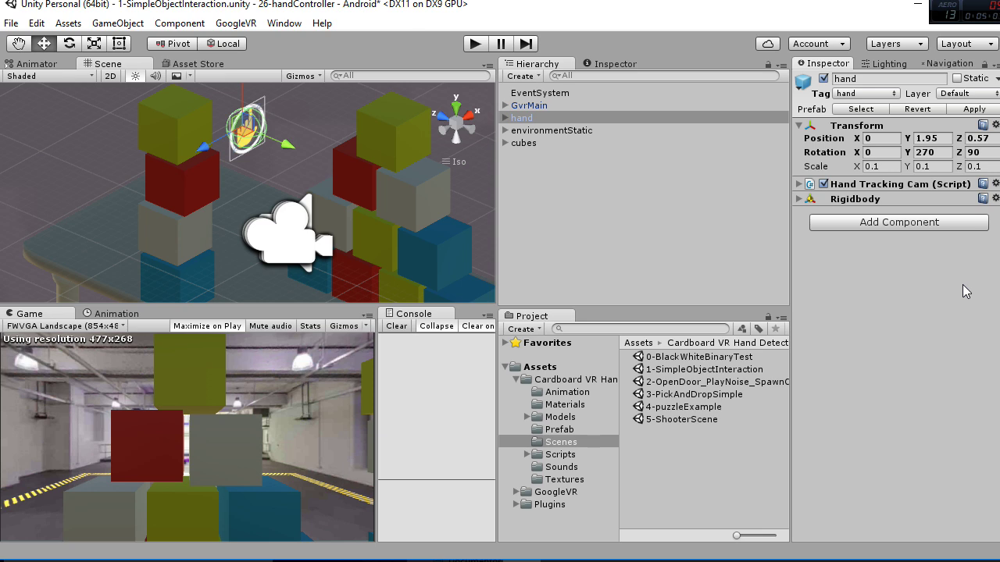
pyautogui.click(799, 184)
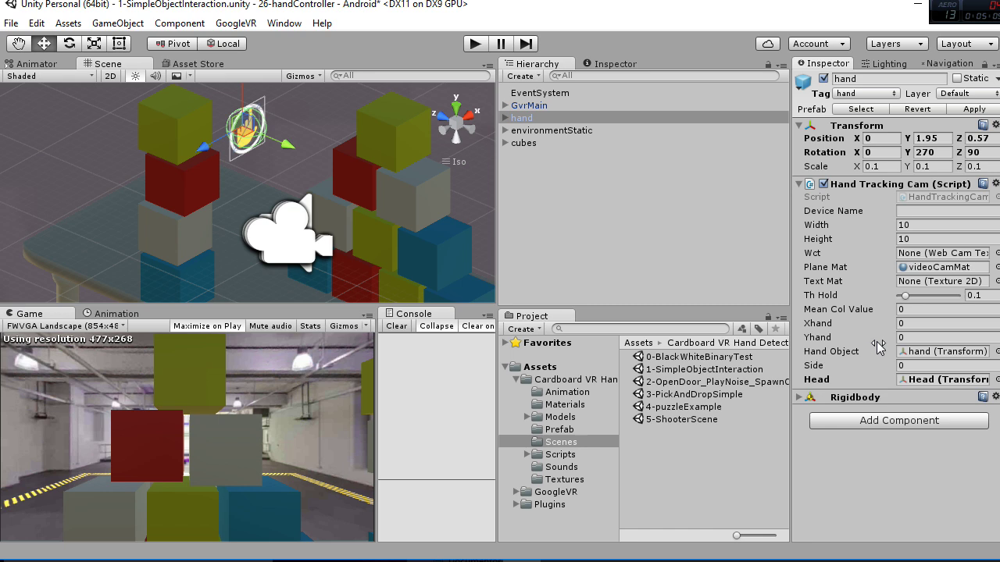
pyautogui.click(941, 355)
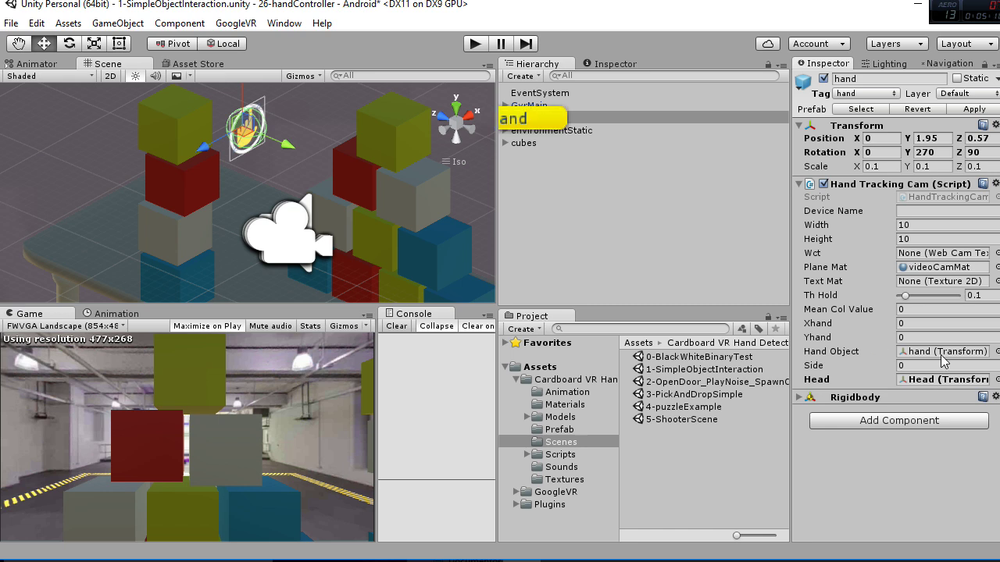
pyautogui.click(542, 122)
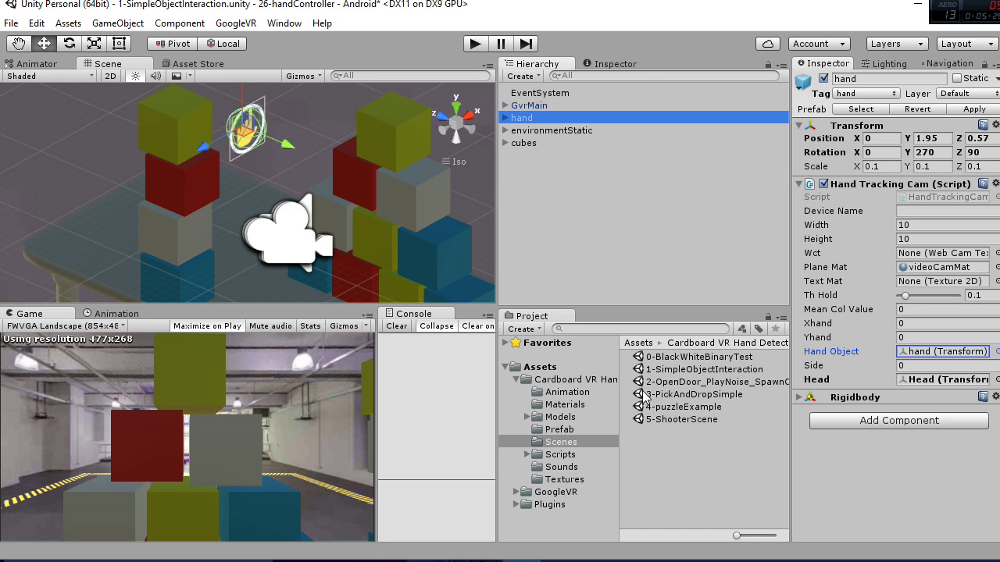
# Save SimpleObjectInteraction, open 2-OpenDoor_PlayNoise_SpawnObject, and start playing it
pyautogui.doubleClick(697, 384)
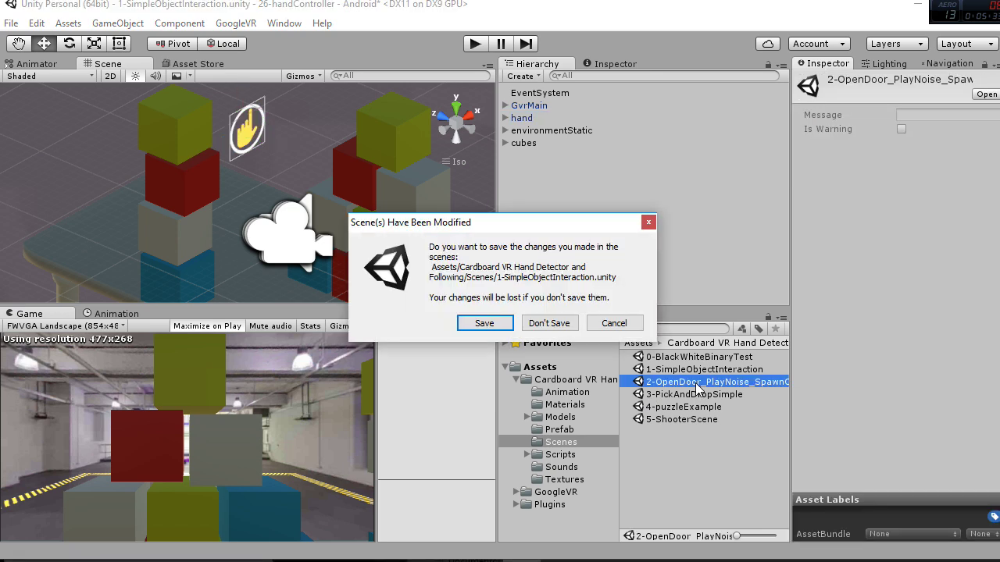
pyautogui.click(484, 324)
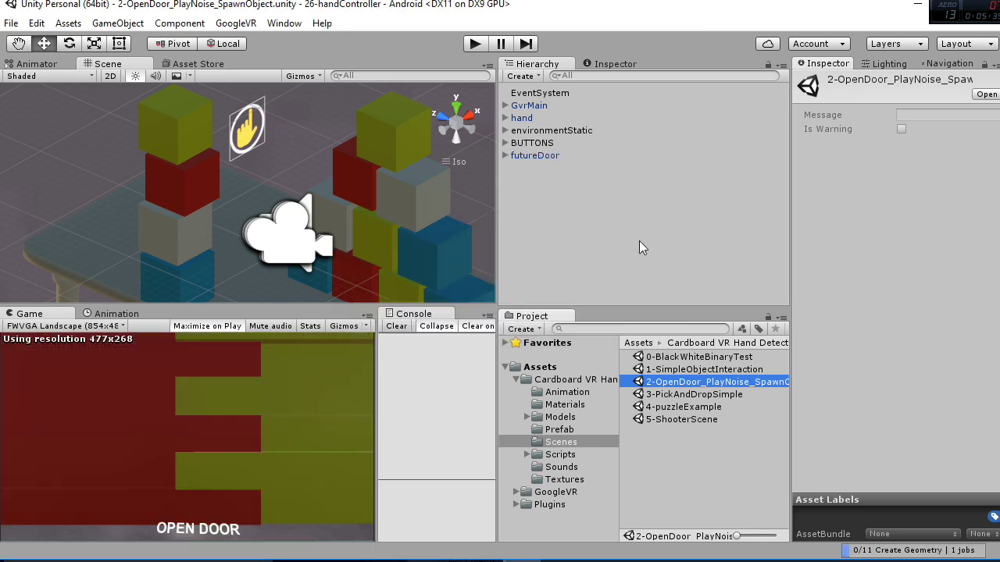
pyautogui.click(472, 45)
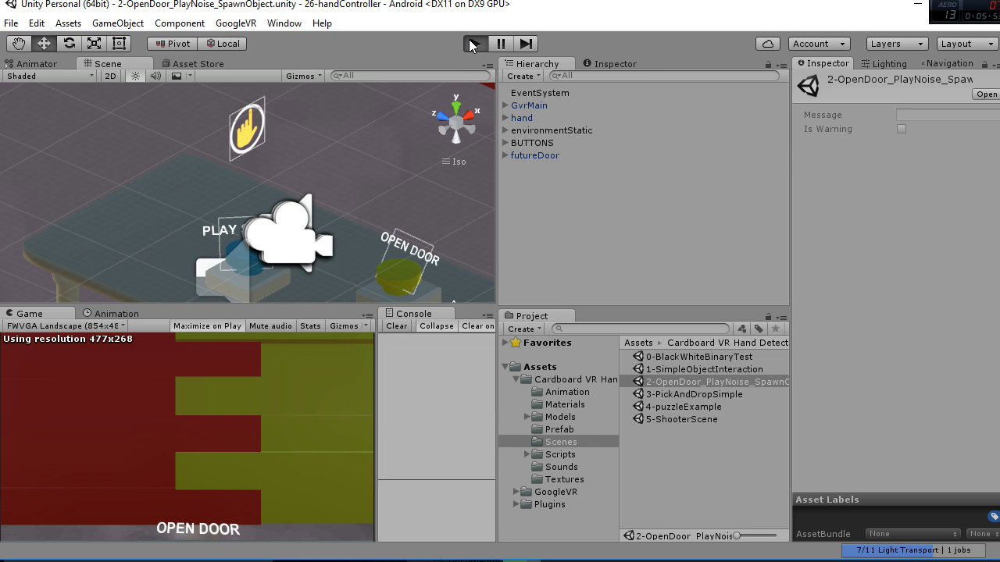
# Enter play mode and look around at the PLAY SOUND, OPEN DOOR and SPAWN OBJECT buttons
pyautogui.click(474, 44)
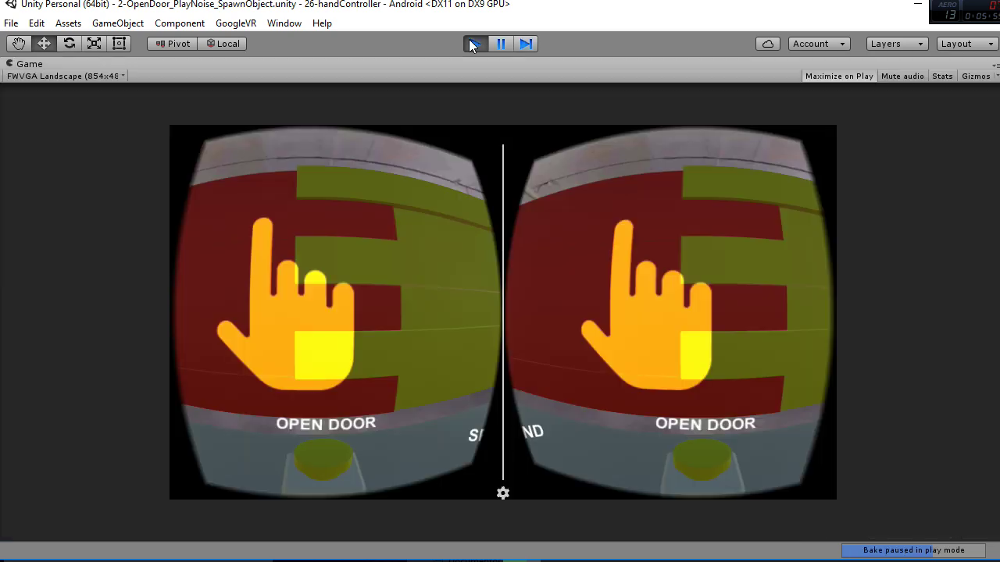
pyautogui.keyDown('alt'); pyautogui.moveTo(578, 281); pyautogui.dragTo(602, 290); pyautogui.keyUp('alt')
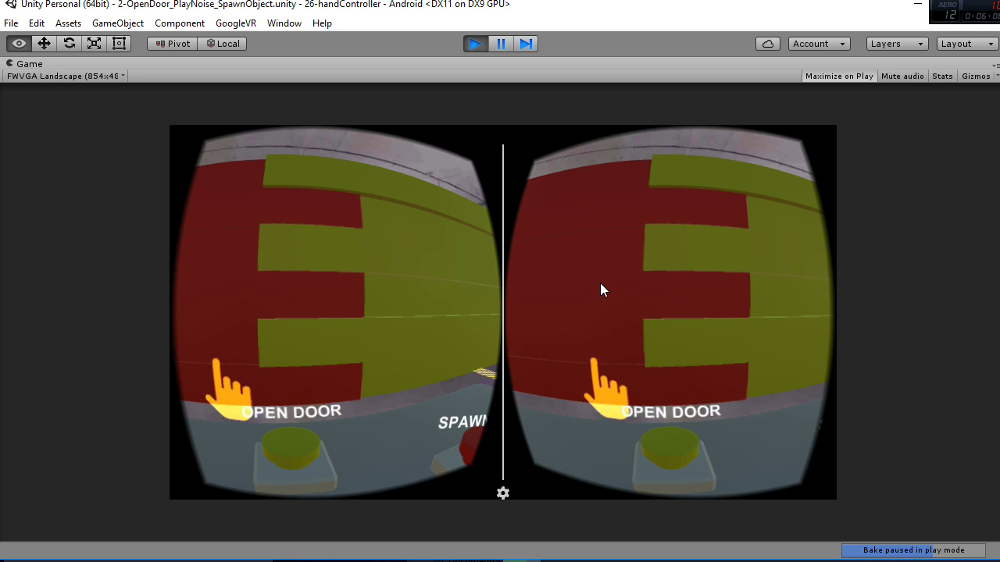
pyautogui.keyDown('alt'); pyautogui.moveTo(601, 285); pyautogui.dragTo(598, 245); pyautogui.keyUp('alt')
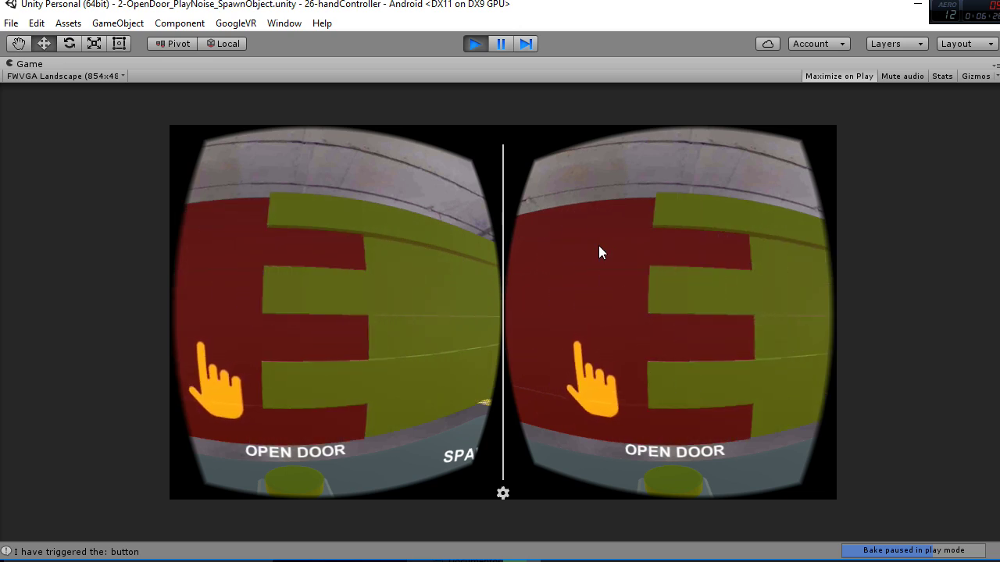
pyautogui.press('alt')
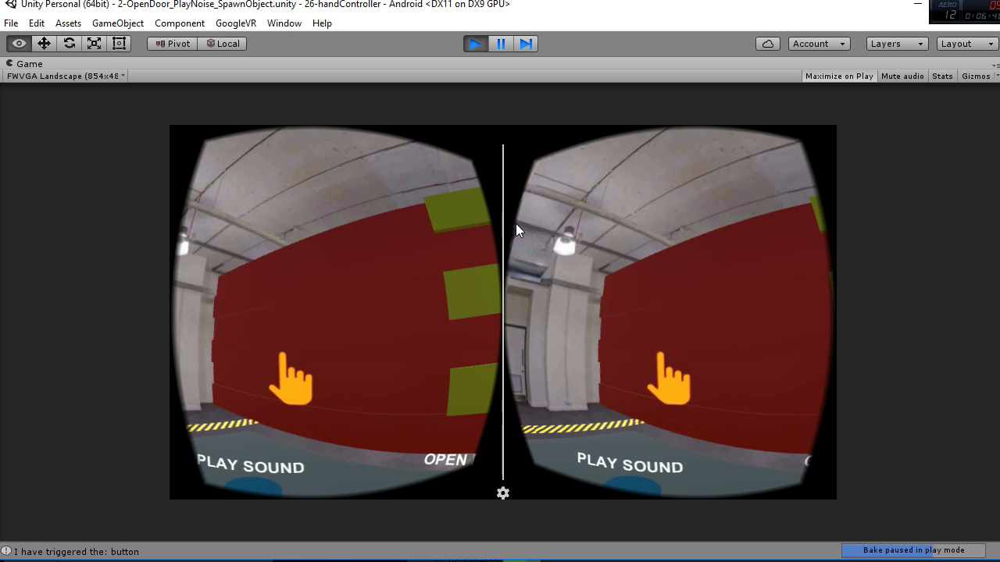
pyautogui.press('alt')
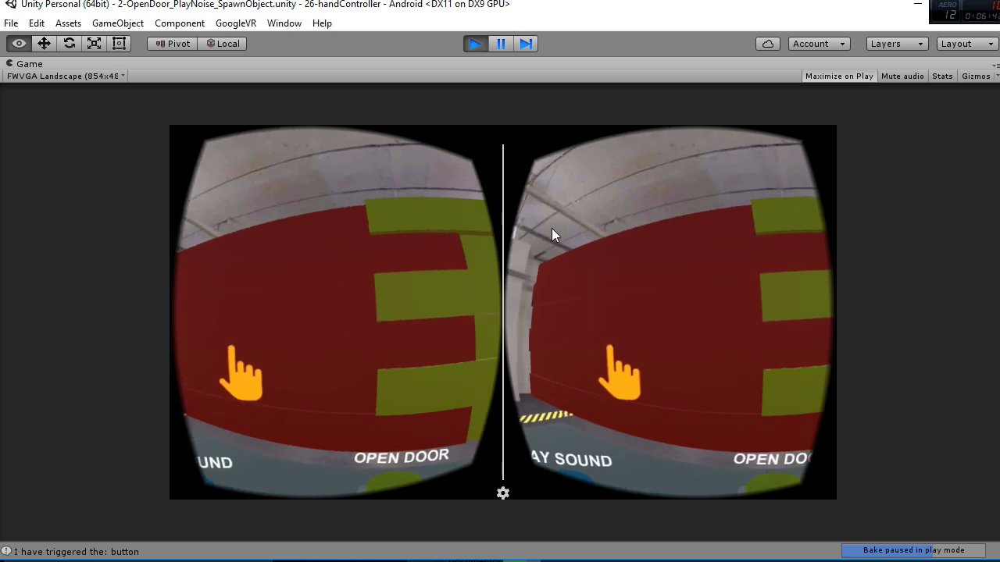
pyautogui.press('alt')
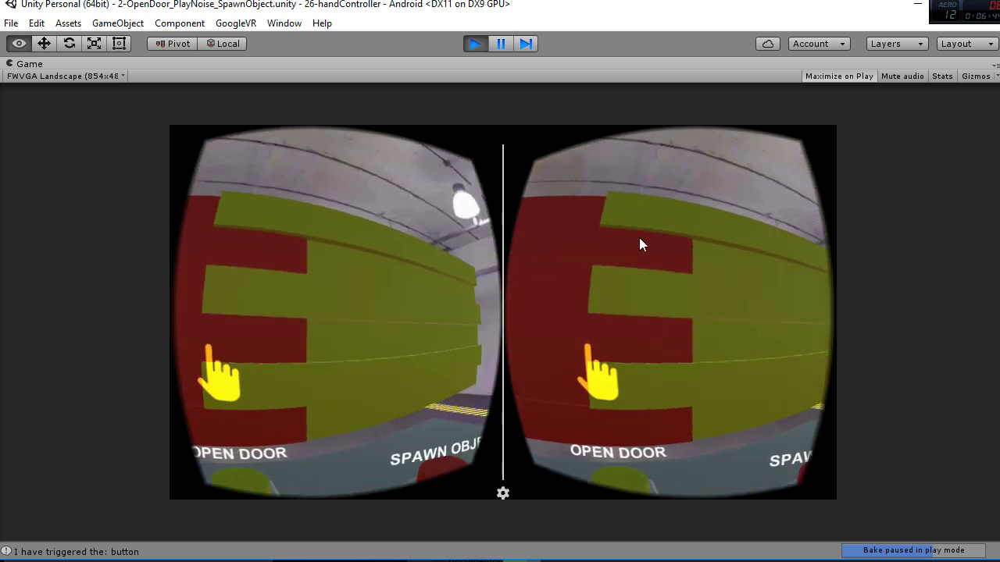
pyautogui.press('alt')
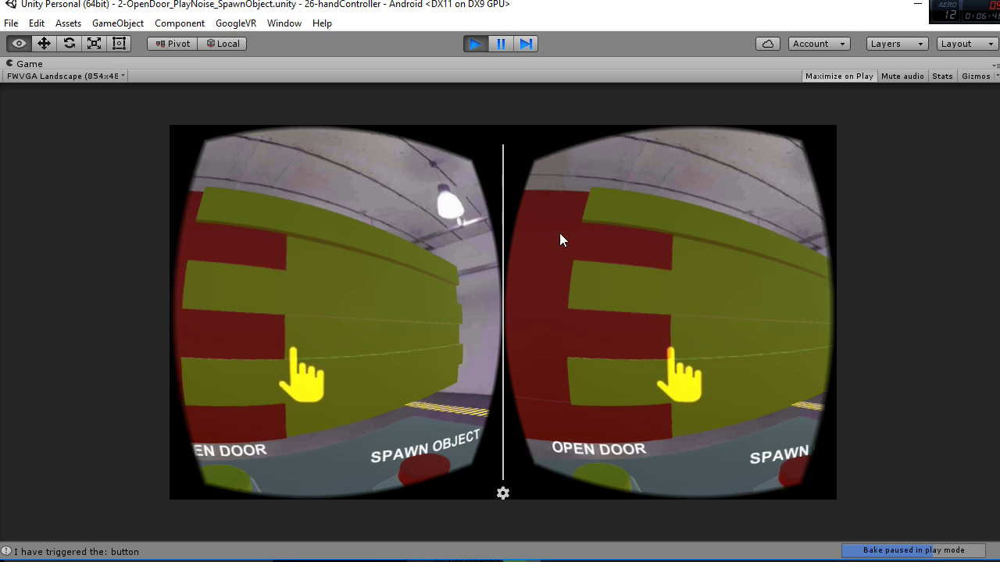
pyautogui.press('alt')
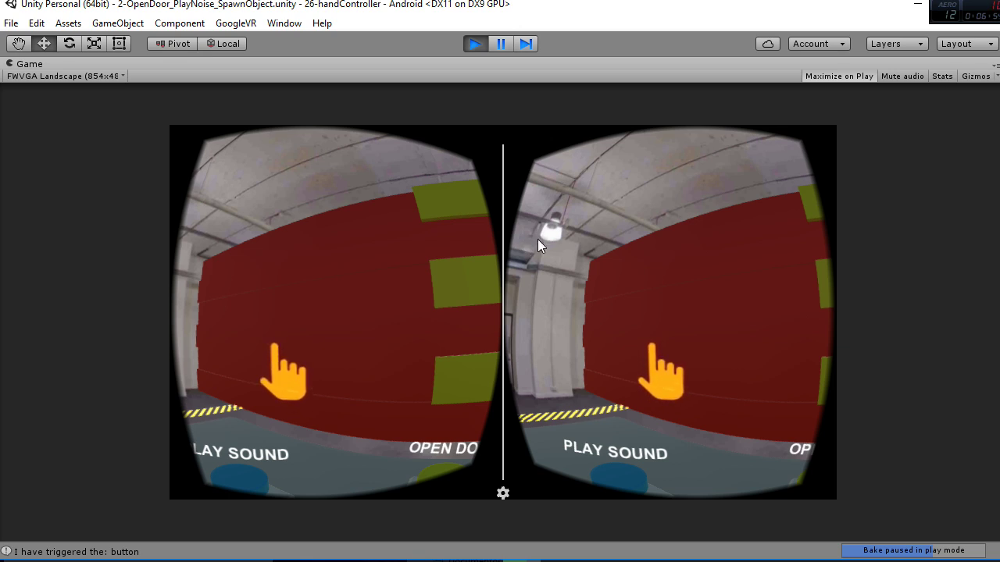
# Aim the hand at SPAWN OBJECT to spawn a gun, look up, then stop playing
pyautogui.press('alt')
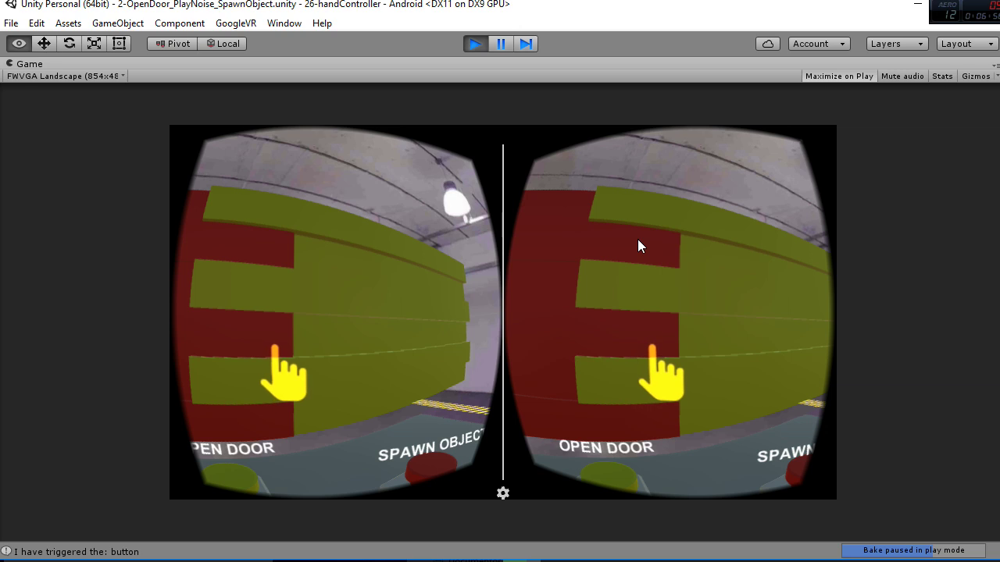
pyautogui.press('alt')
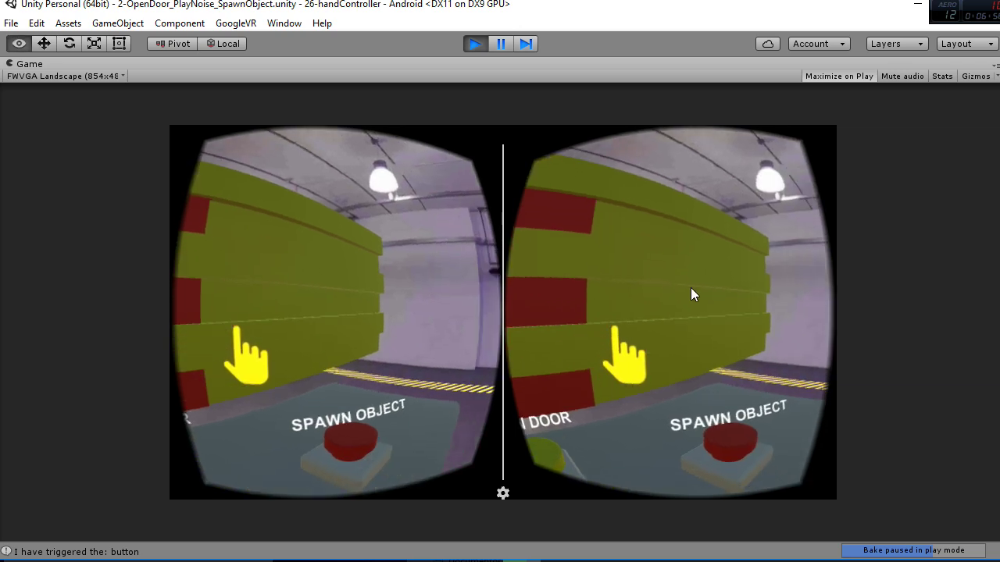
pyautogui.press('alt')
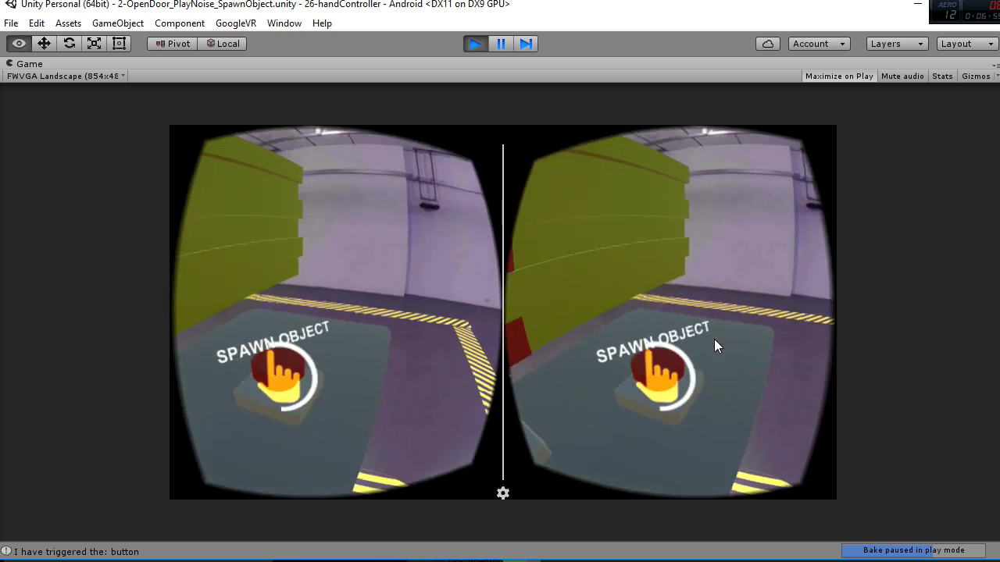
pyautogui.press('alt')
pyautogui.press('alt')
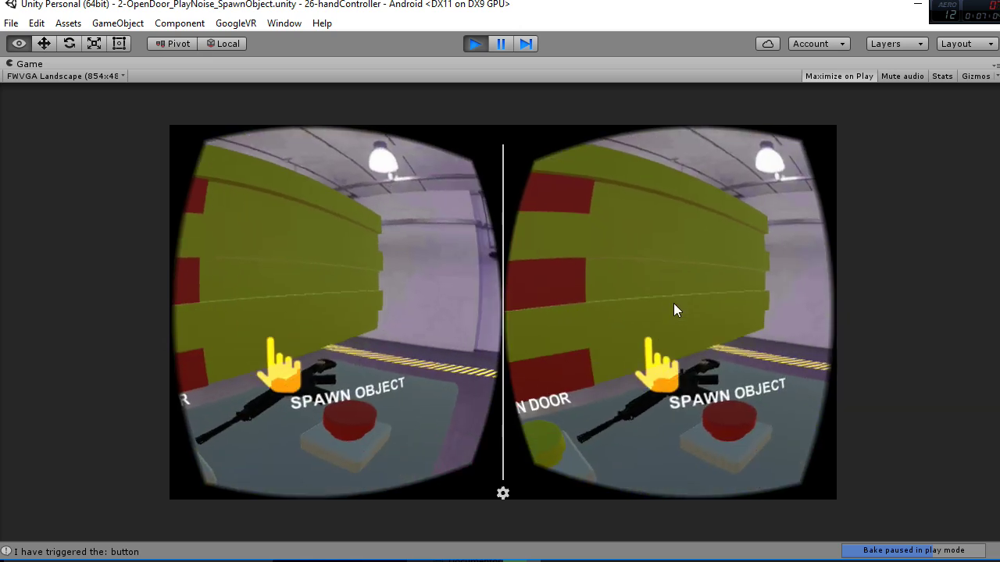
pyautogui.press('alt')
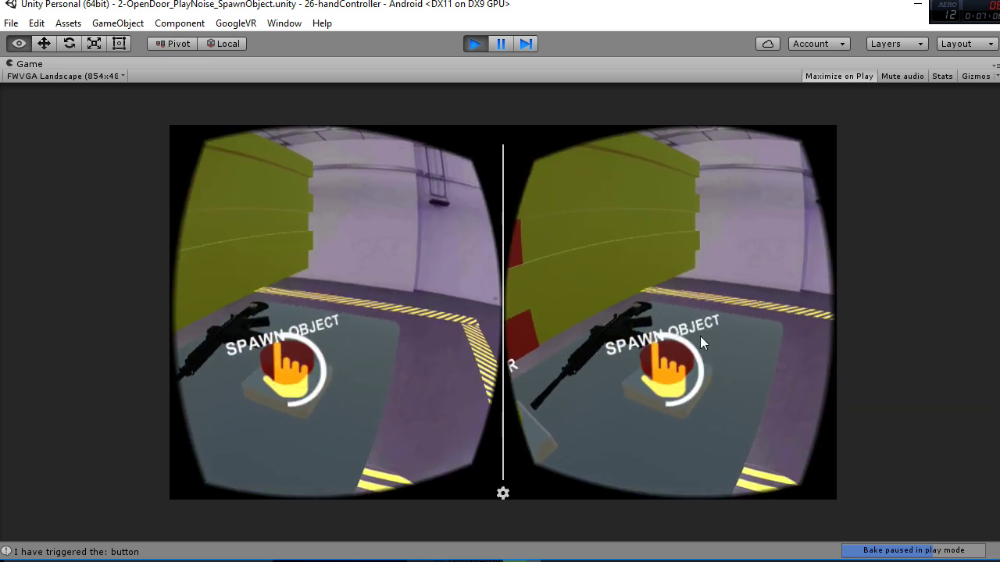
pyautogui.press('alt')
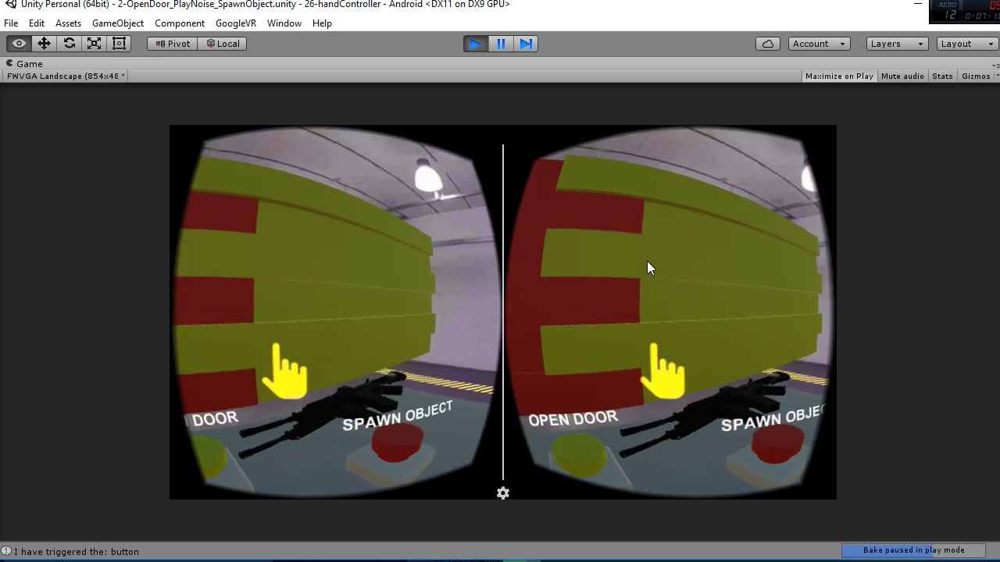
pyautogui.press('alt')
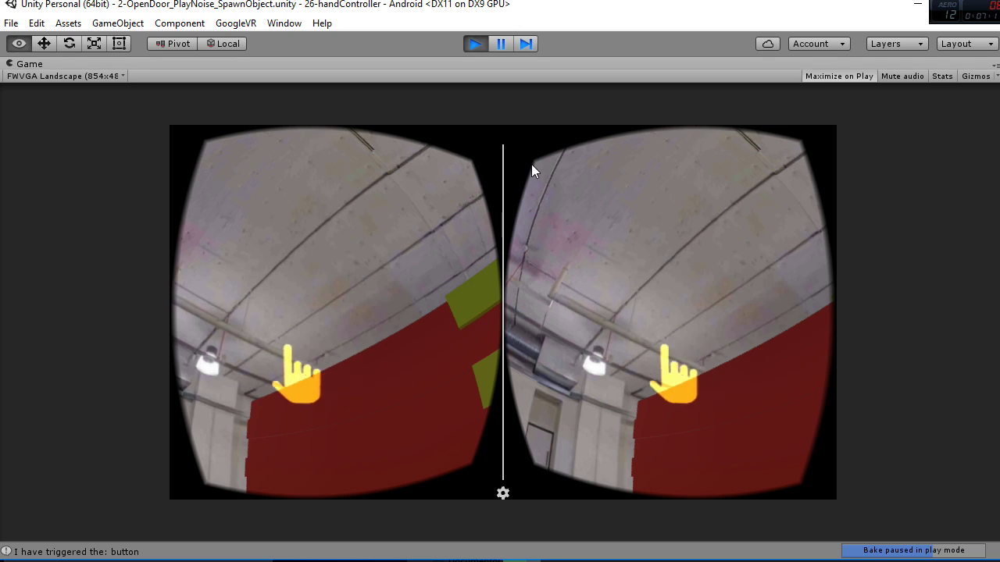
pyautogui.click(473, 44)
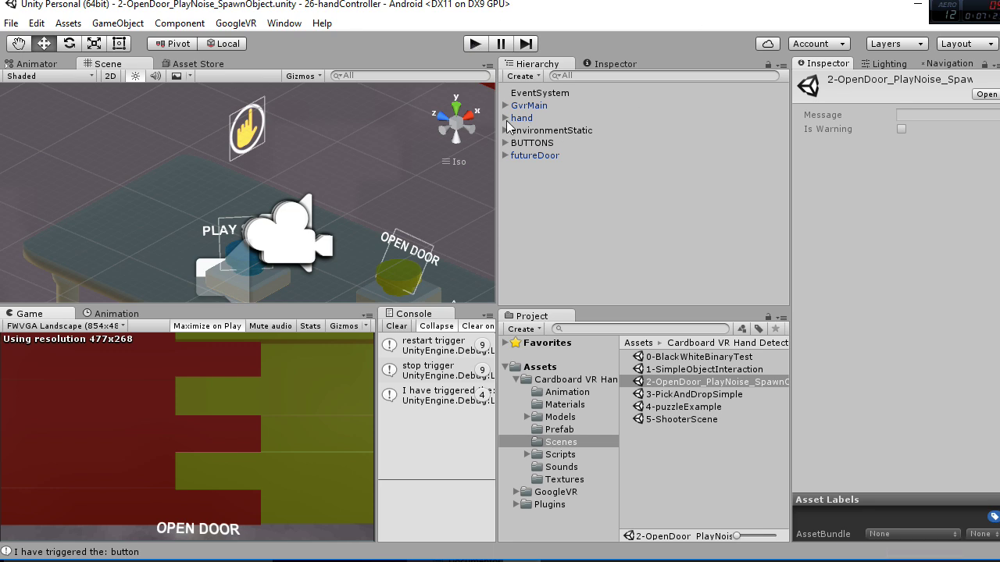
# Expand BUTTONS in the Hierarchy and select the buttonOpenDoor object
pyautogui.click(506, 118)
pyautogui.click(505, 118)
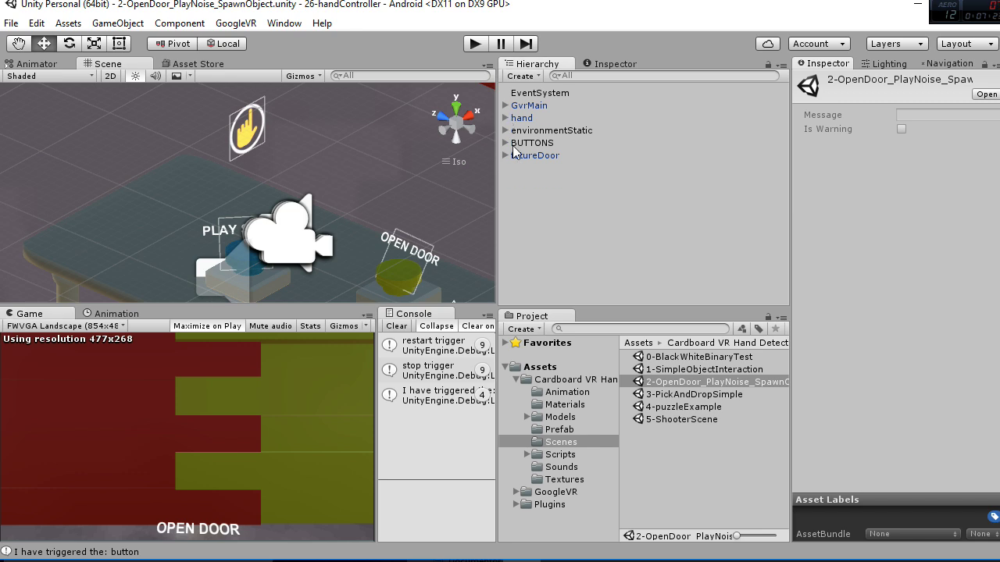
pyautogui.click(506, 143)
pyautogui.click(557, 155)
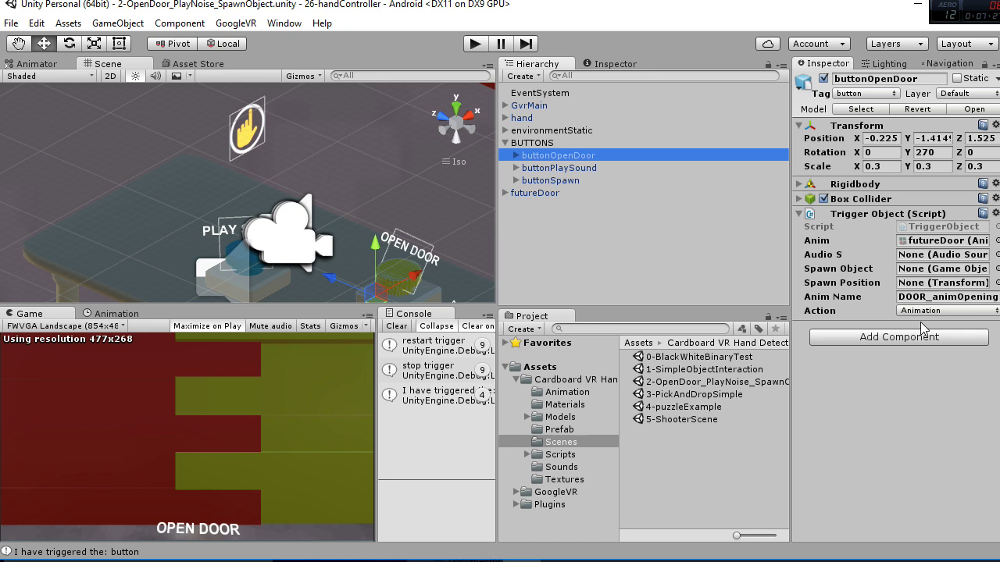
# Review the door button's trigger actions keeping Animation, locate its door, then select buttonSpawn
pyautogui.click(928, 310)
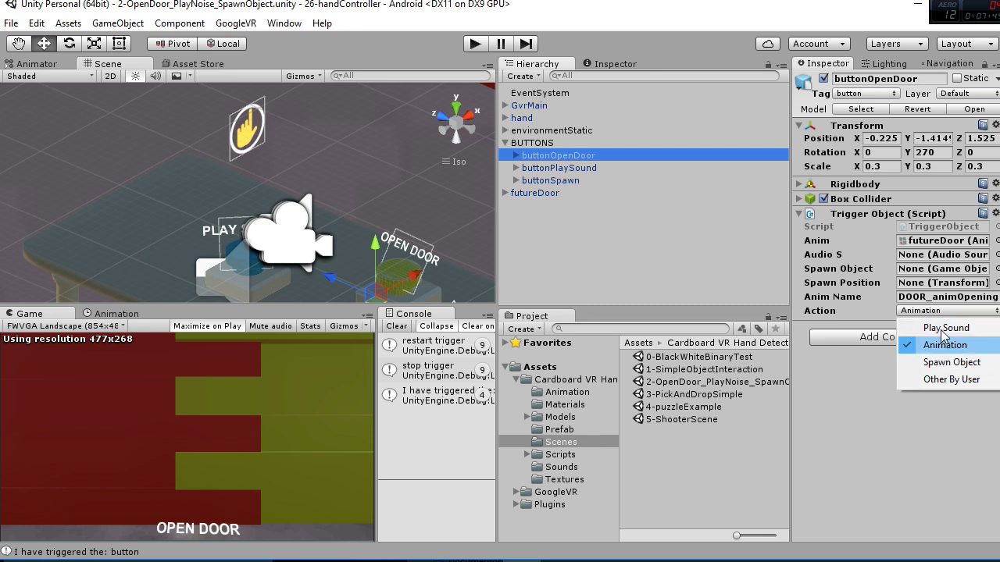
pyautogui.click(838, 322)
pyautogui.click(842, 324)
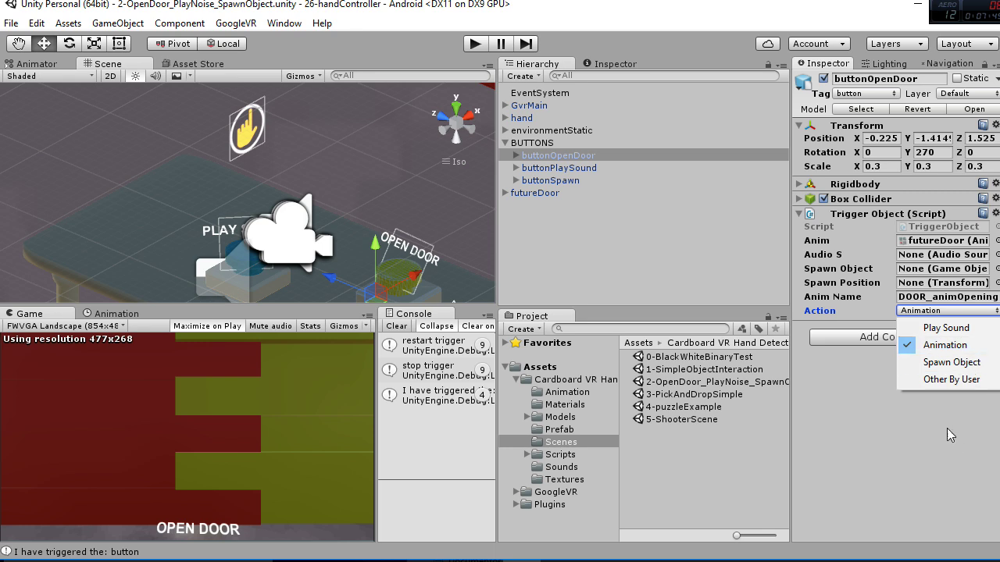
pyautogui.click(928, 301)
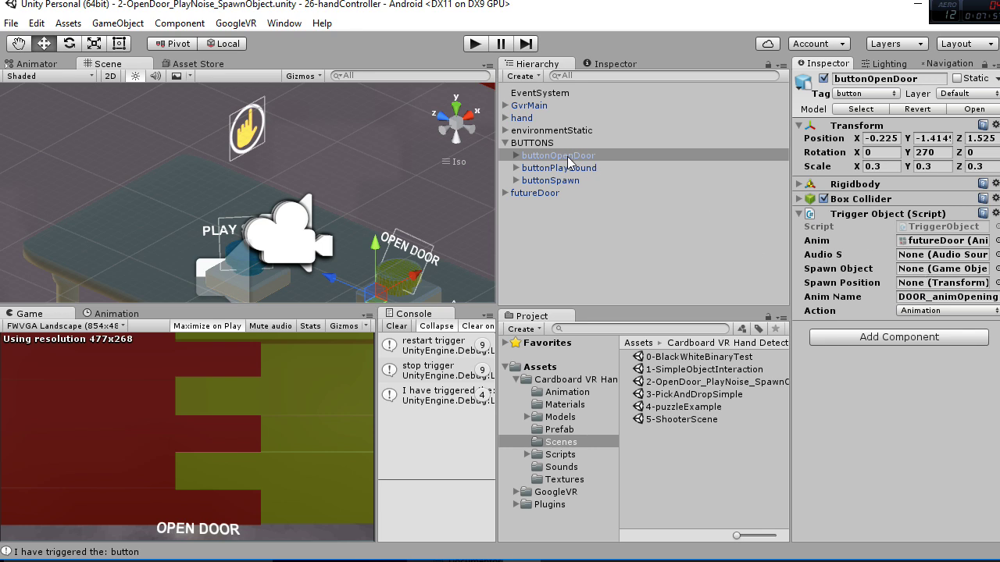
pyautogui.click(925, 312)
pyautogui.click(954, 346)
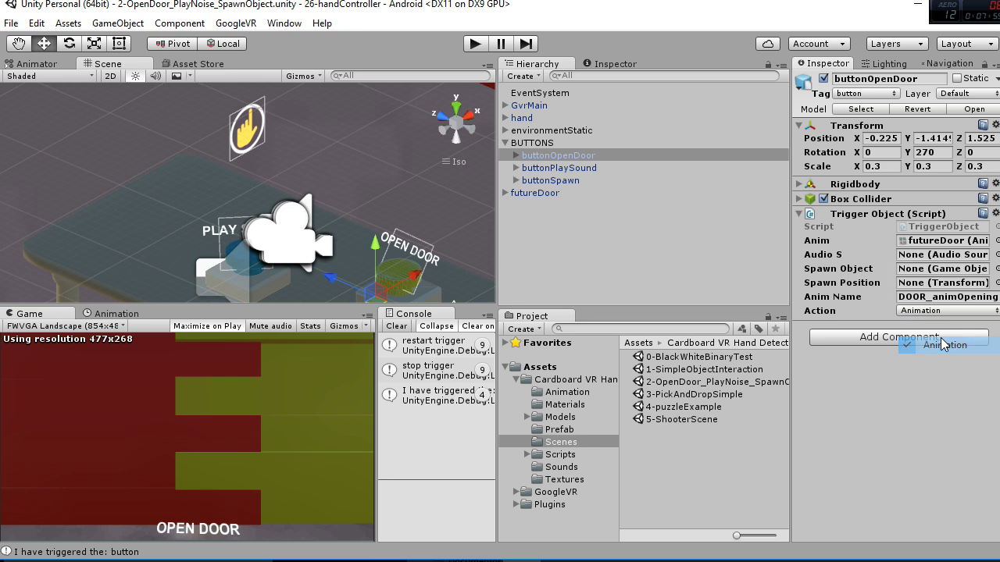
pyautogui.click(937, 240)
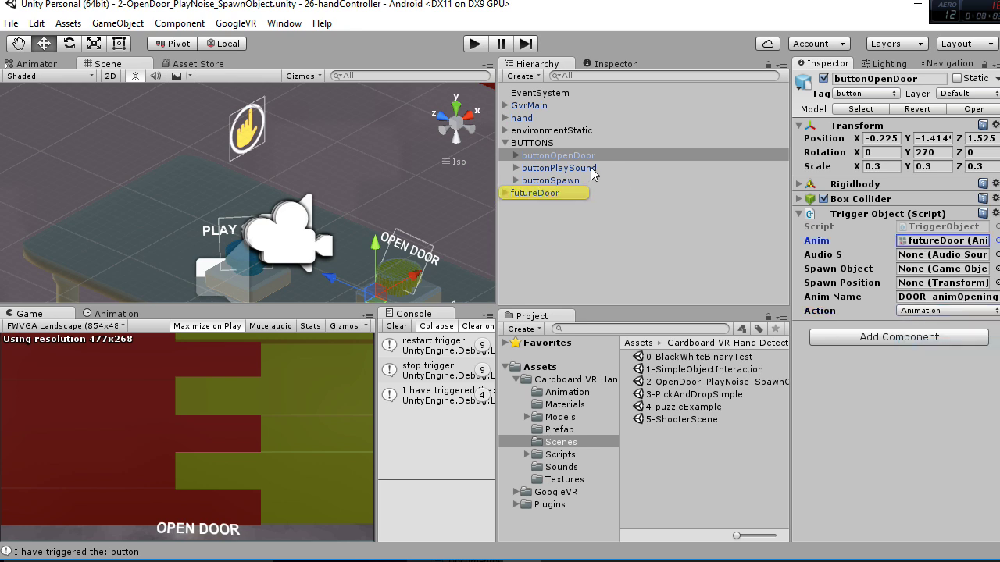
pyautogui.click(562, 181)
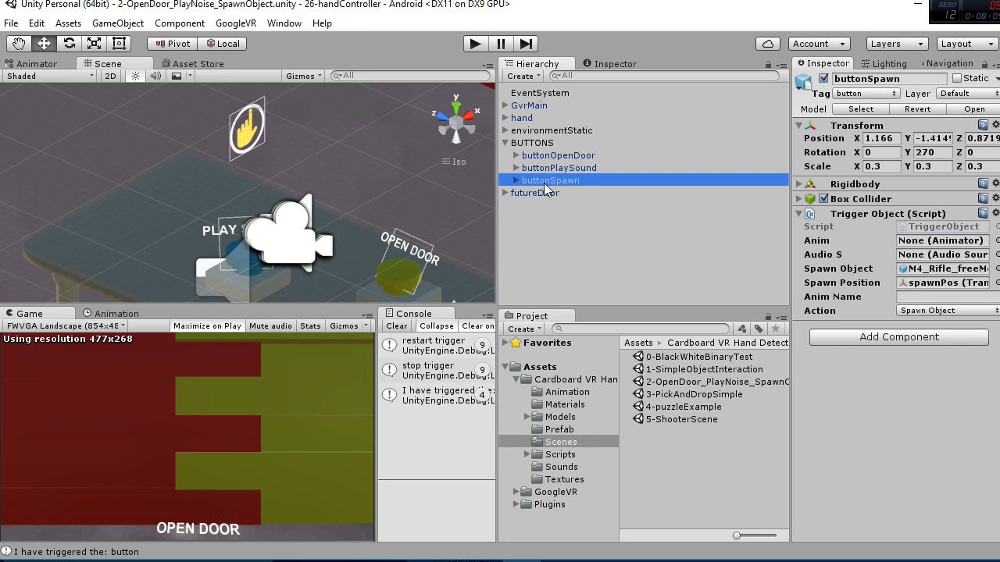
# Keep Spawn Object as the action and locate the rifle prefab and spawn position it uses
pyautogui.click(940, 312)
pyautogui.click(966, 362)
pyautogui.click(923, 270)
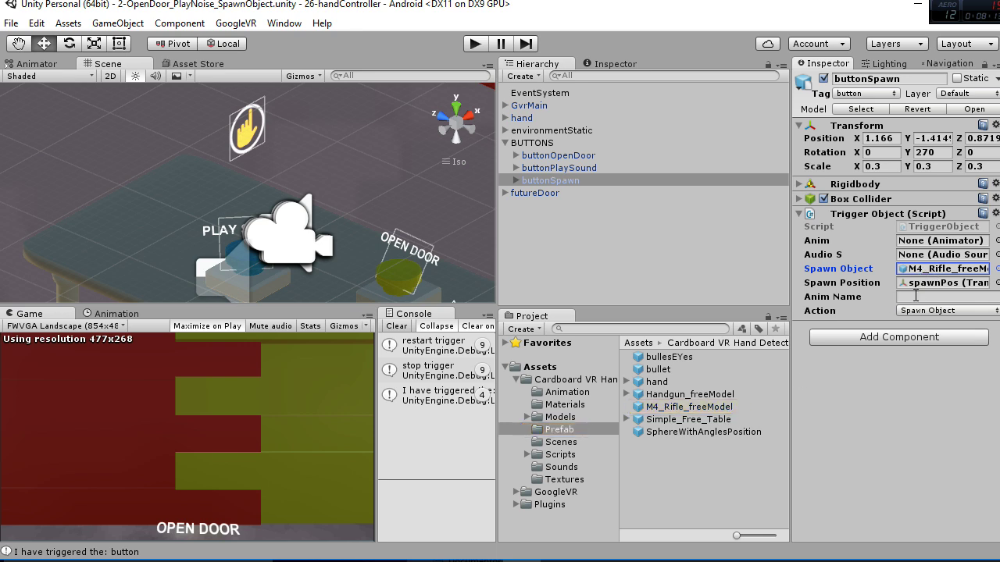
pyautogui.click(922, 288)
# Select spawnPos to view its transform, orbit to see the table, and list the Scenes folder
pyautogui.click(570, 247)
pyautogui.scroll(-5, 418, 253)
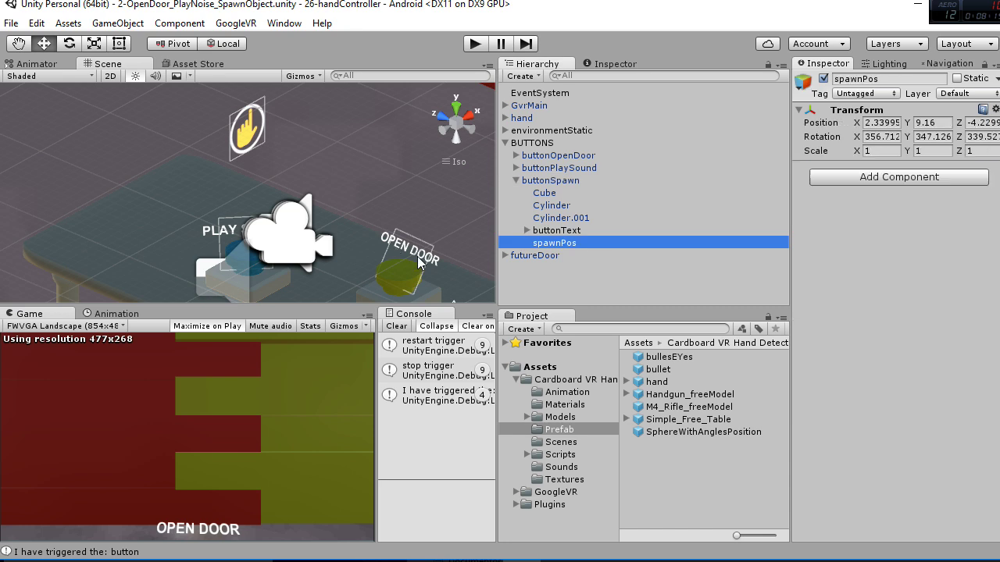
pyautogui.keyDown('alt'); pyautogui.moveTo(316, 244); pyautogui.dragTo(294, 209); pyautogui.keyUp('alt')
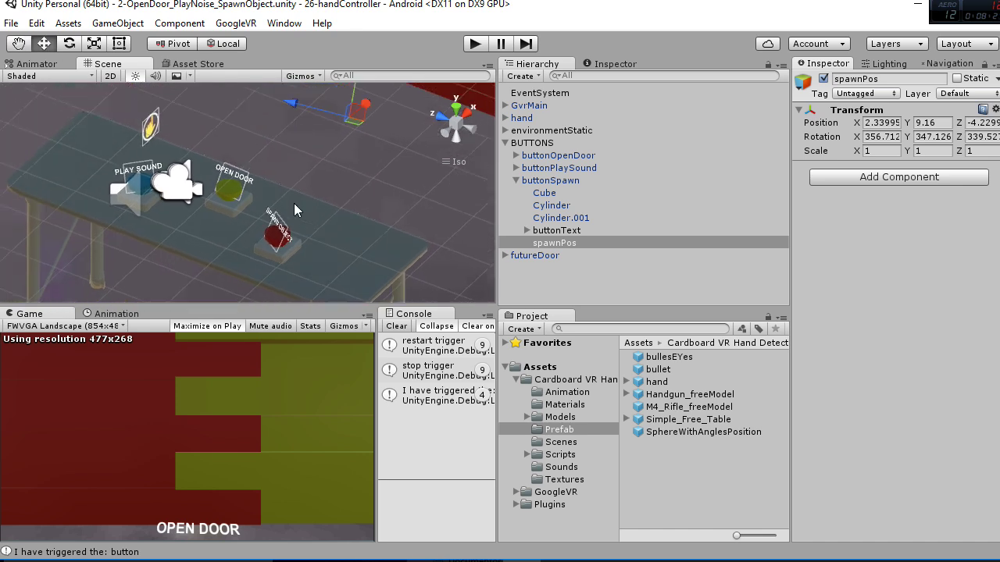
pyautogui.click(560, 442)
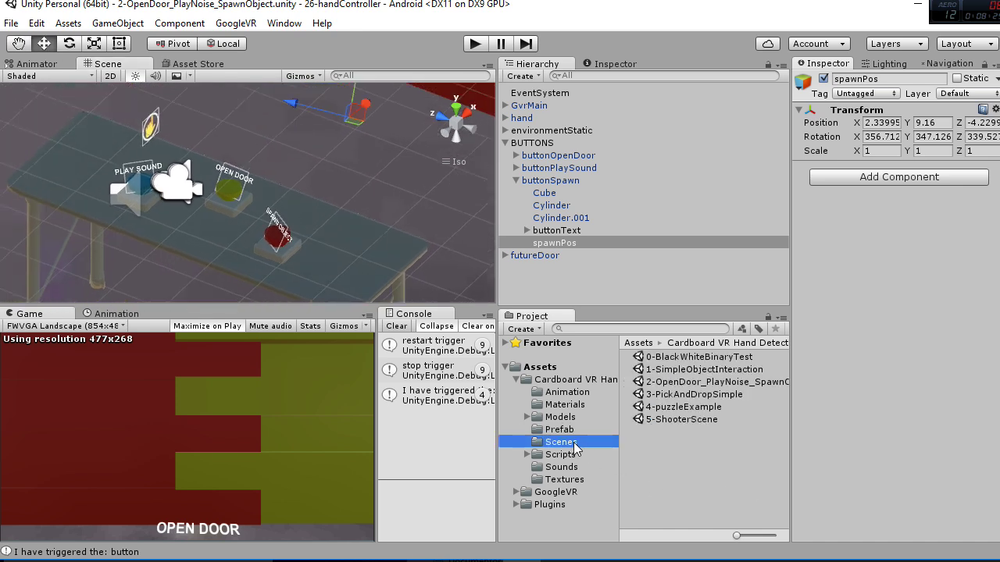
# Load the 3-PickAndDropSimple scene and enter play mode in the stereo VR view
pyautogui.doubleClick(693, 394)
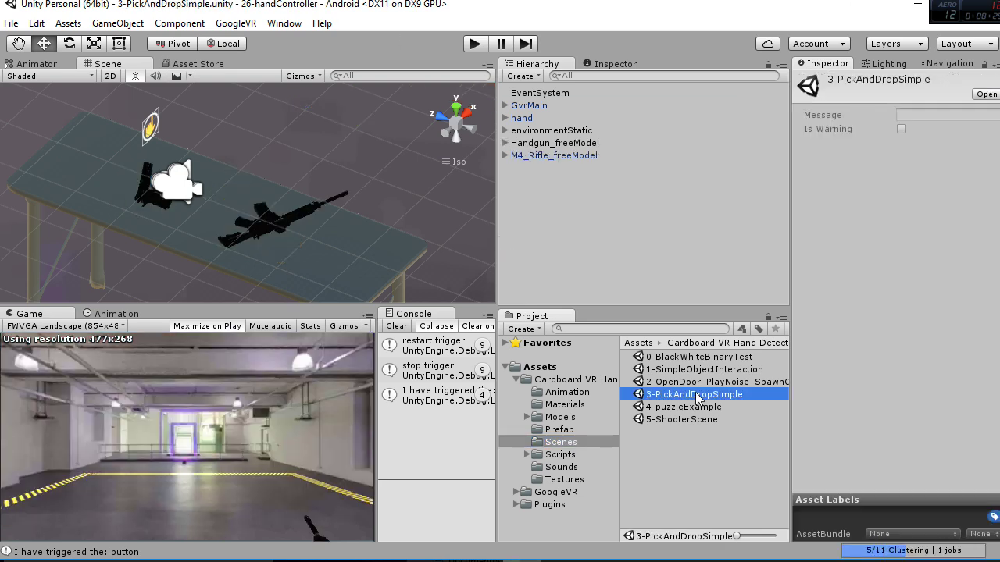
pyautogui.click(477, 44)
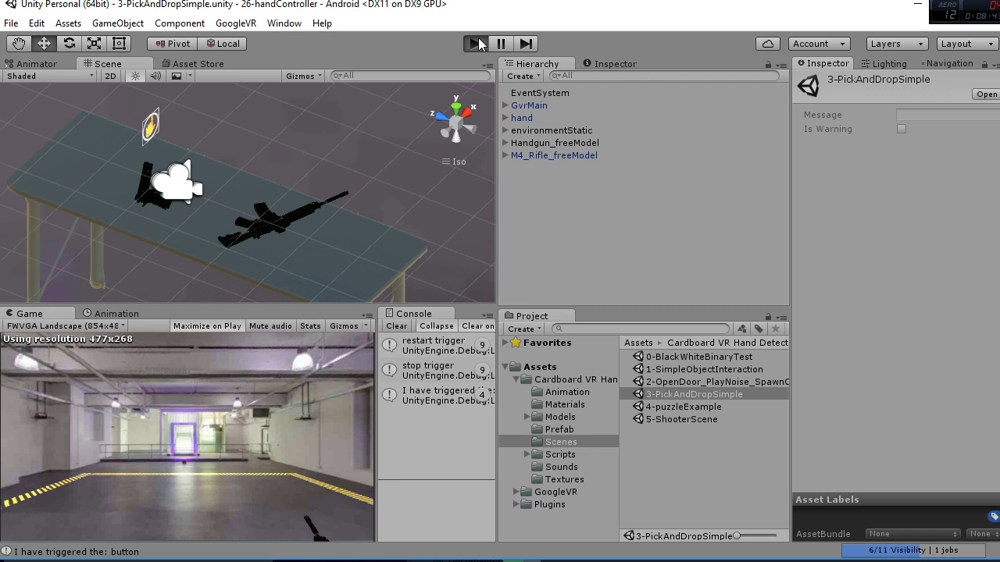
pyautogui.click(477, 44)
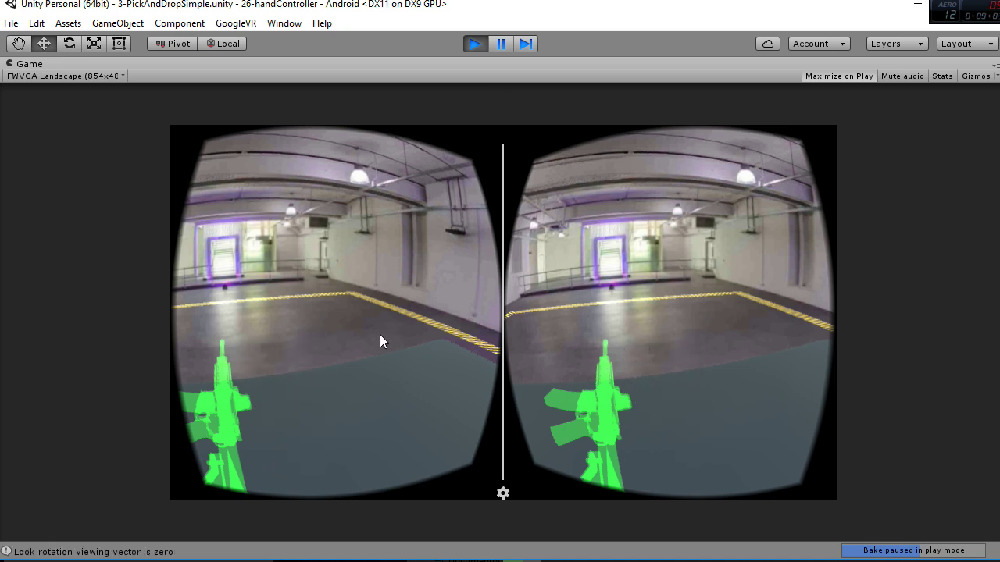
# Look around with Alt, grab the rifle with the hand, drop it, then exit play mode
pyautogui.press('alt')
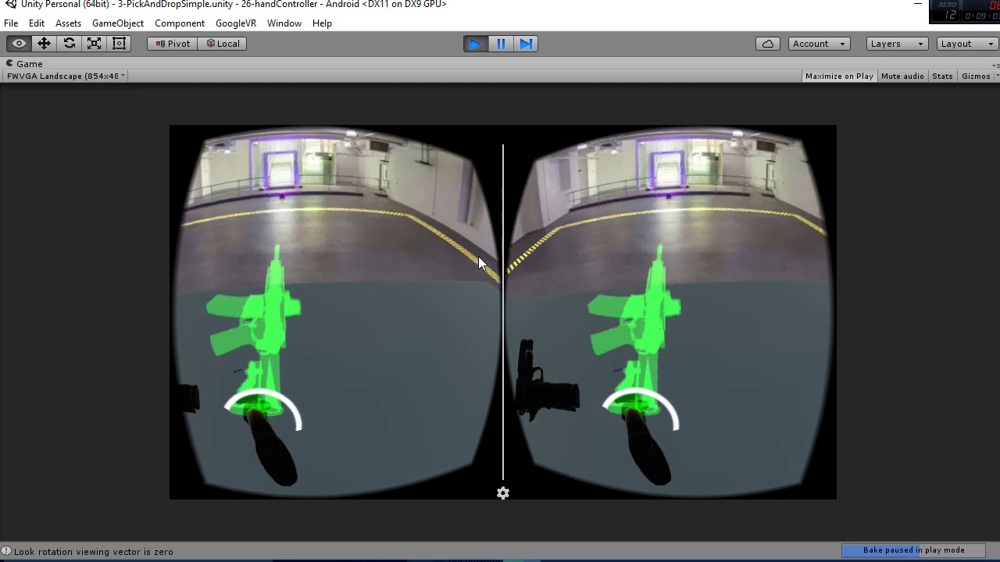
pyautogui.click(485, 249)
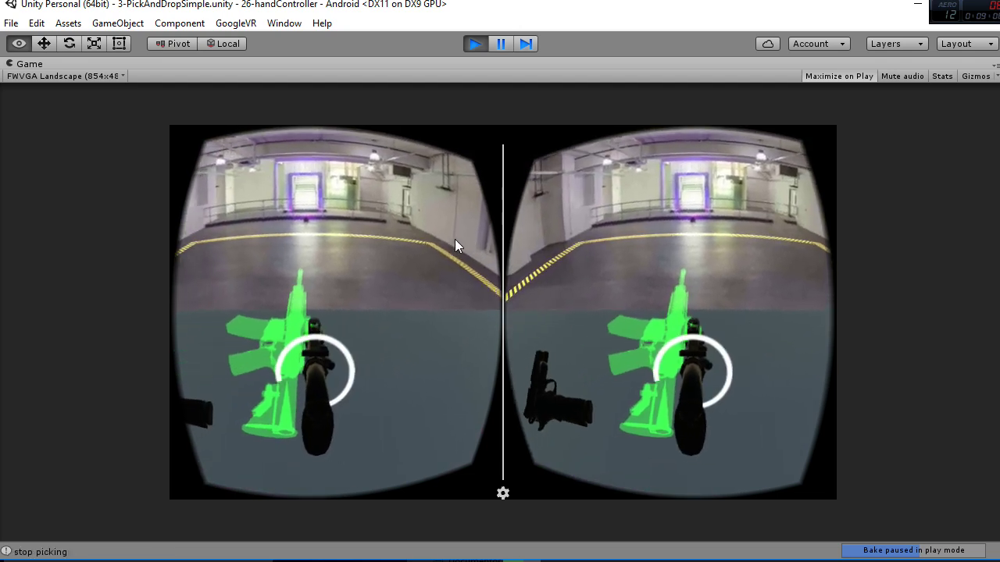
pyautogui.click(455, 237)
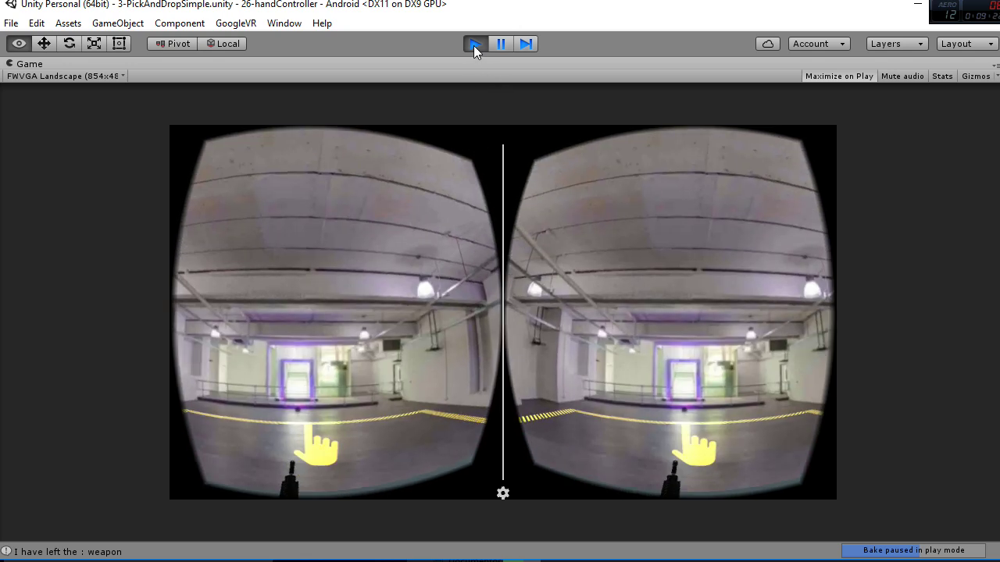
pyautogui.click(474, 44)
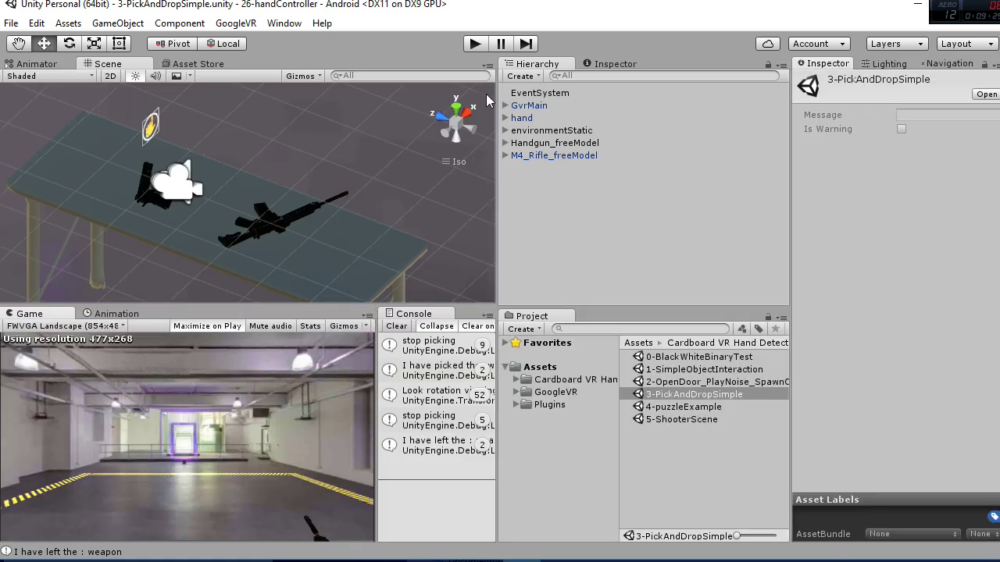
# Toggle M4_Rifle_freeModel's In Place option on and back off, check Handgun_freeModel, then replay the scene
pyautogui.click(623, 154)
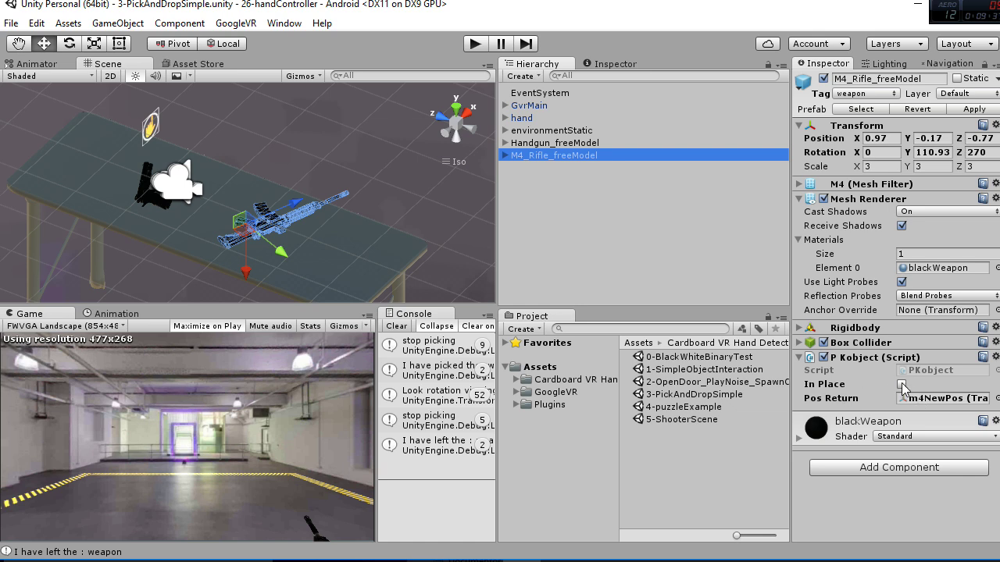
pyautogui.click(902, 385)
pyautogui.click(902, 385)
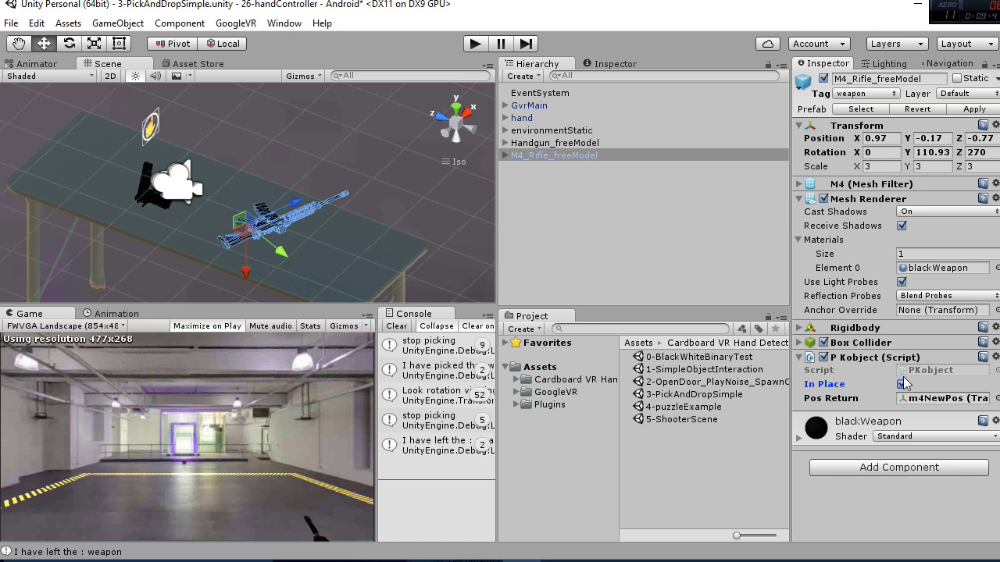
pyautogui.click(903, 386)
pyautogui.click(568, 145)
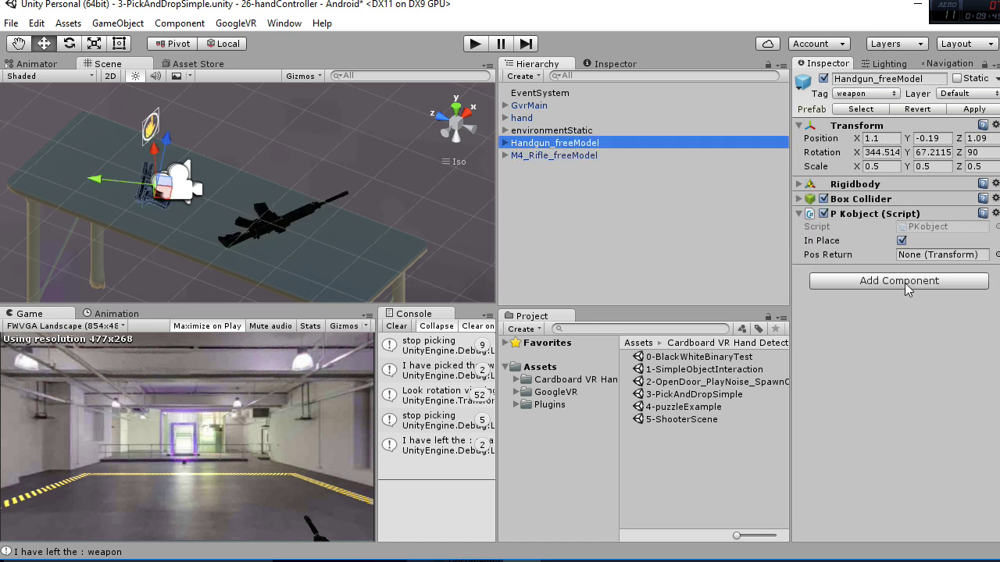
pyautogui.click(475, 44)
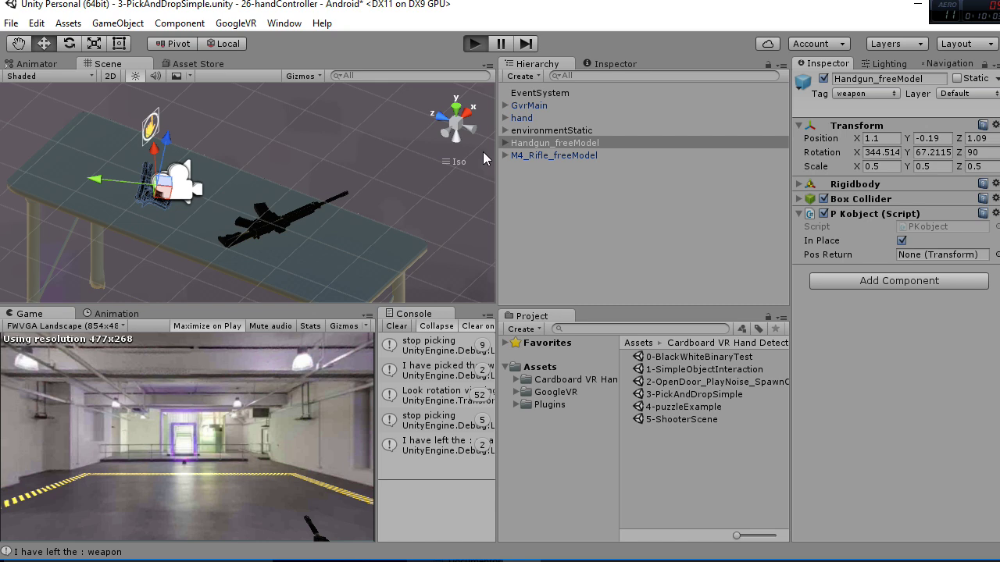
pyautogui.hotkey('ctrl', 'p')
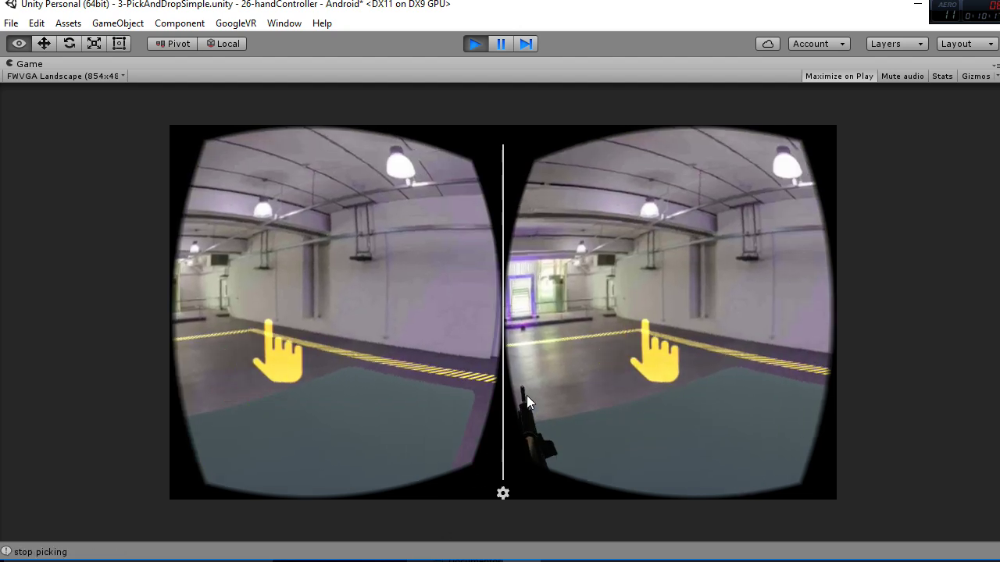
# Stop playback and load 4-puzzleExample, triggering the save prompt for the modified scene
pyautogui.click(484, 42)
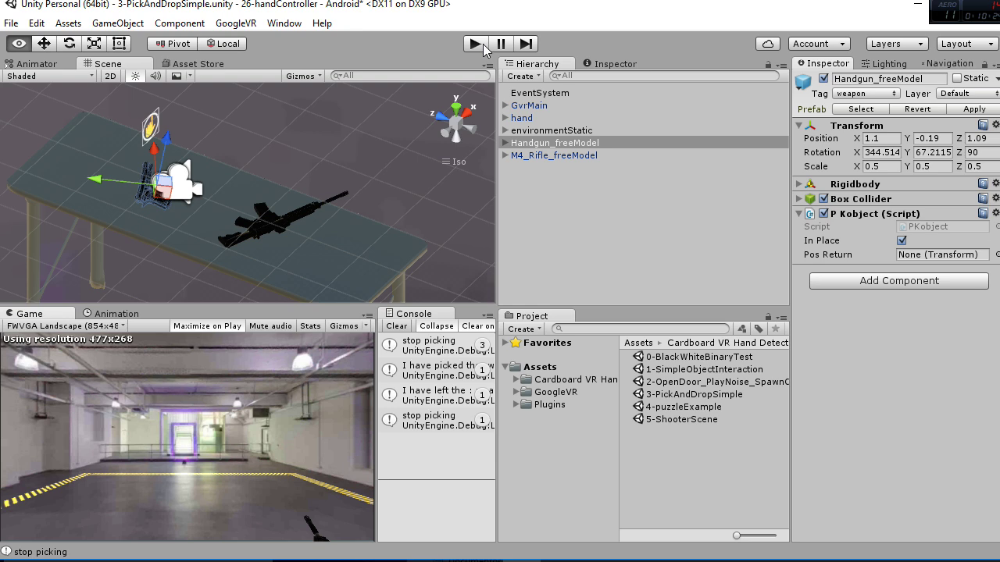
pyautogui.doubleClick(723, 407)
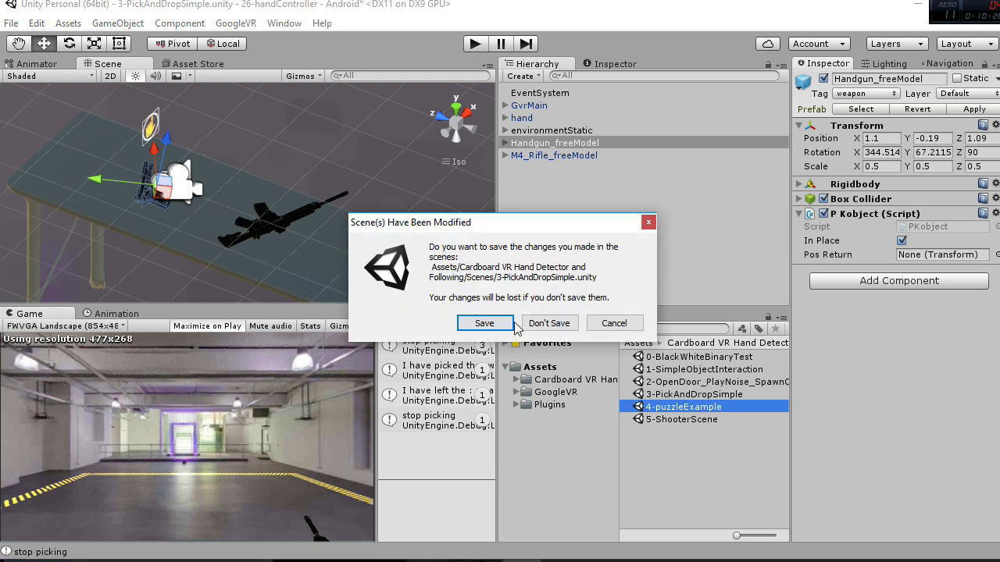
# Discard changes to load 4-puzzleExample, then enter play mode with Ctrl+P
pyautogui.click(537, 323)
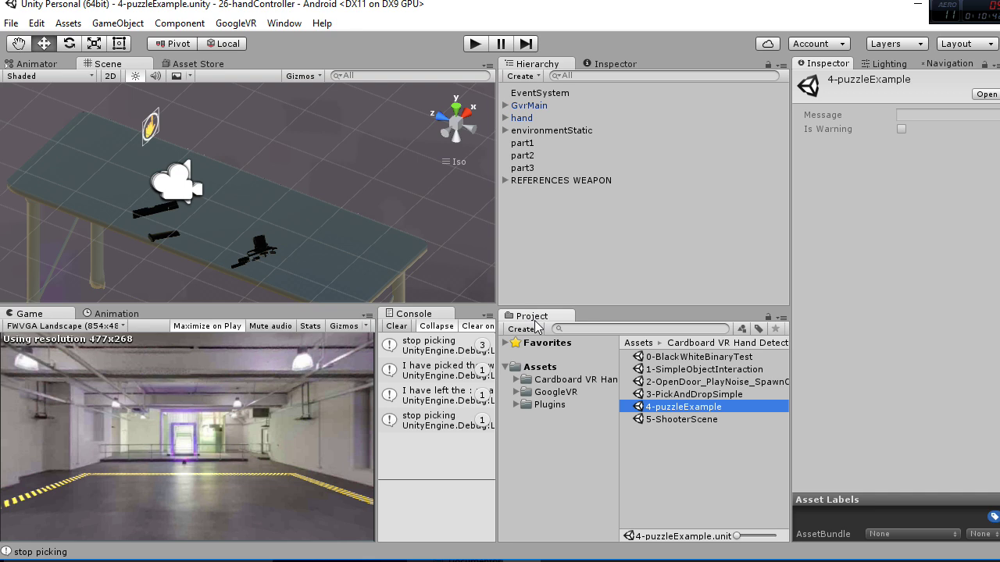
pyautogui.click(475, 44)
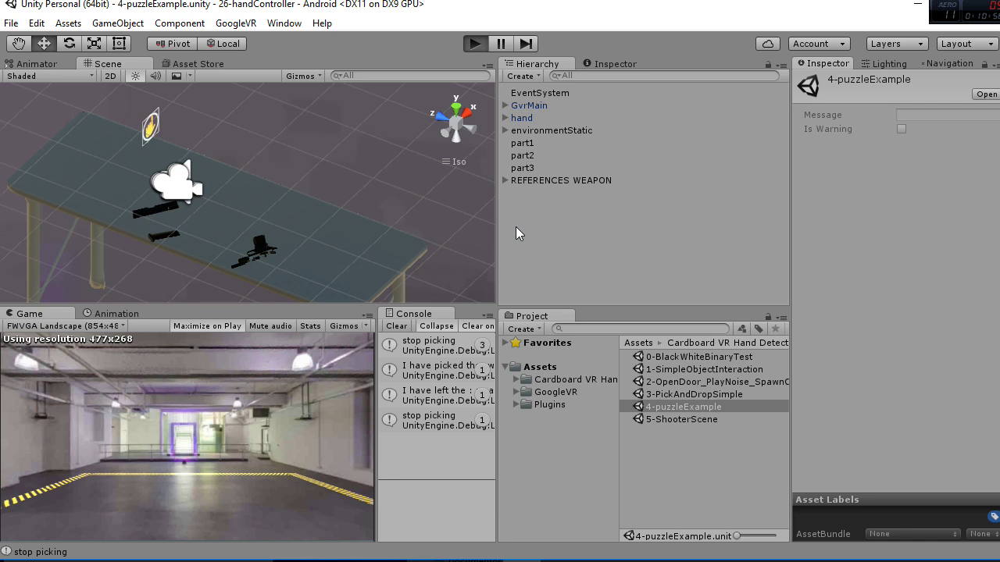
pyautogui.hotkey('ctrl', 'p')
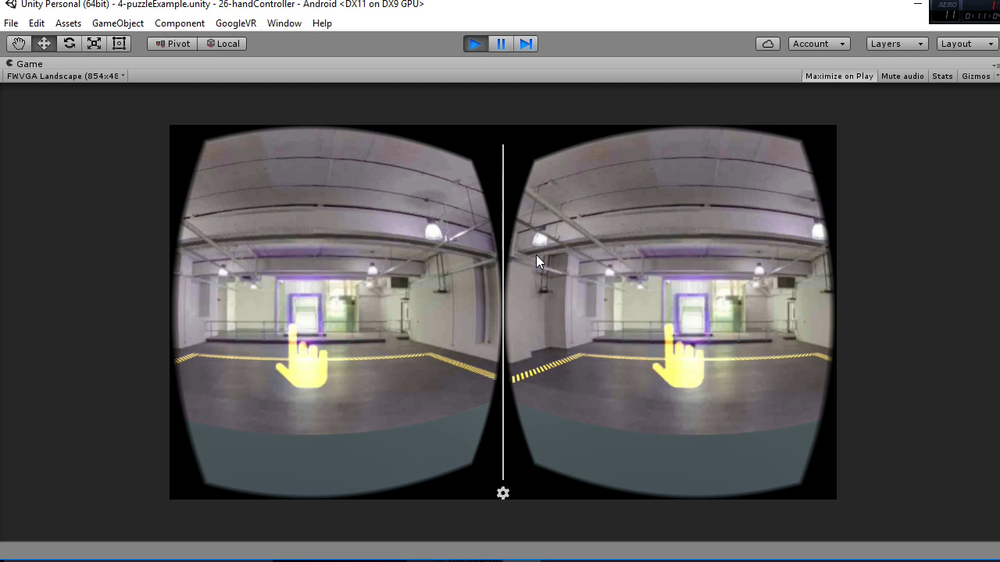
# Look around with Alt while grabbing the weapon parts, then stop playback
pyautogui.press('alt')
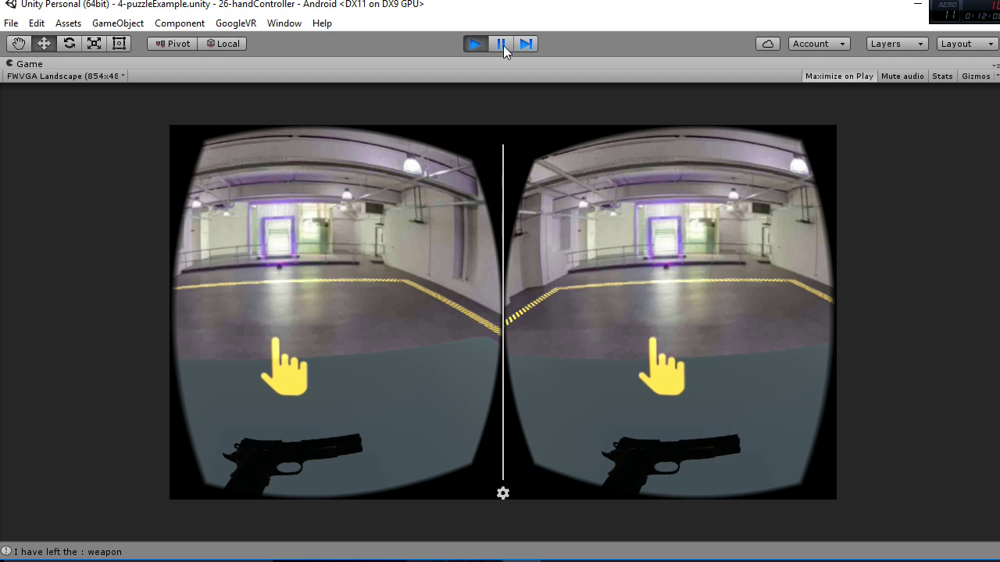
pyautogui.click(476, 44)
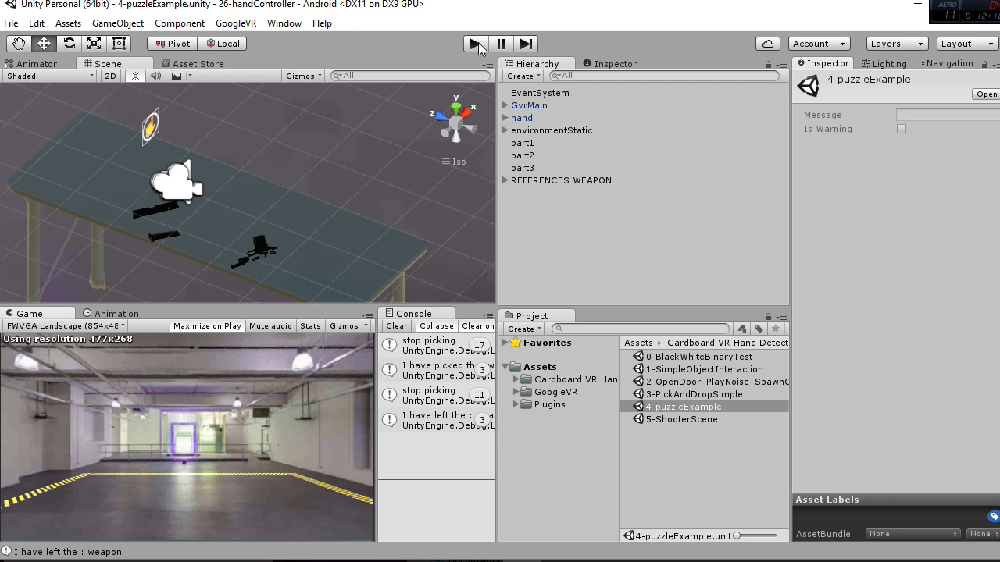
# Save the puzzle scene via File > Save Scene
pyautogui.click(679, 215)
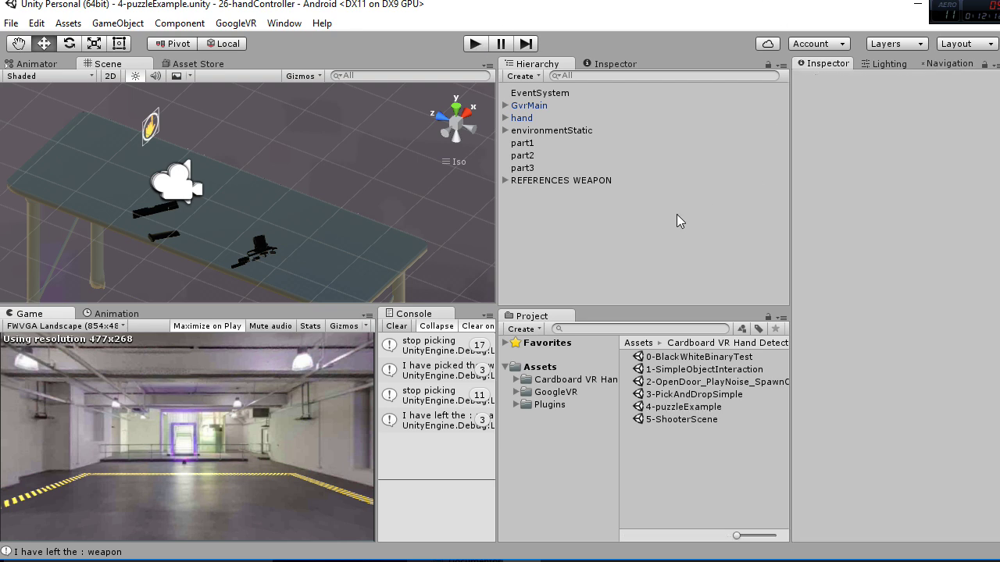
pyautogui.click(11, 24)
pyautogui.click(43, 81)
pyautogui.click(709, 419)
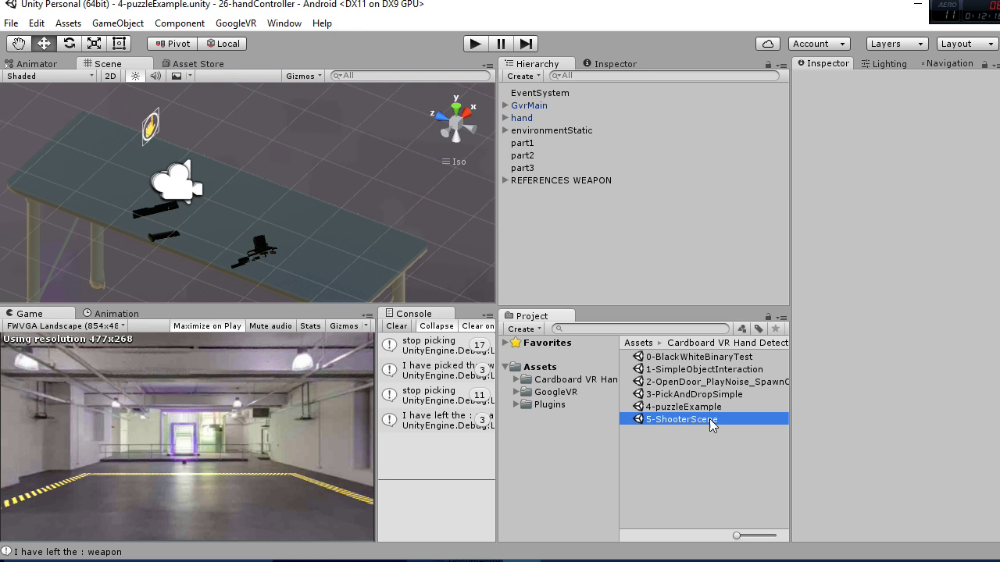
pyautogui.click(705, 407)
pyautogui.click(665, 235)
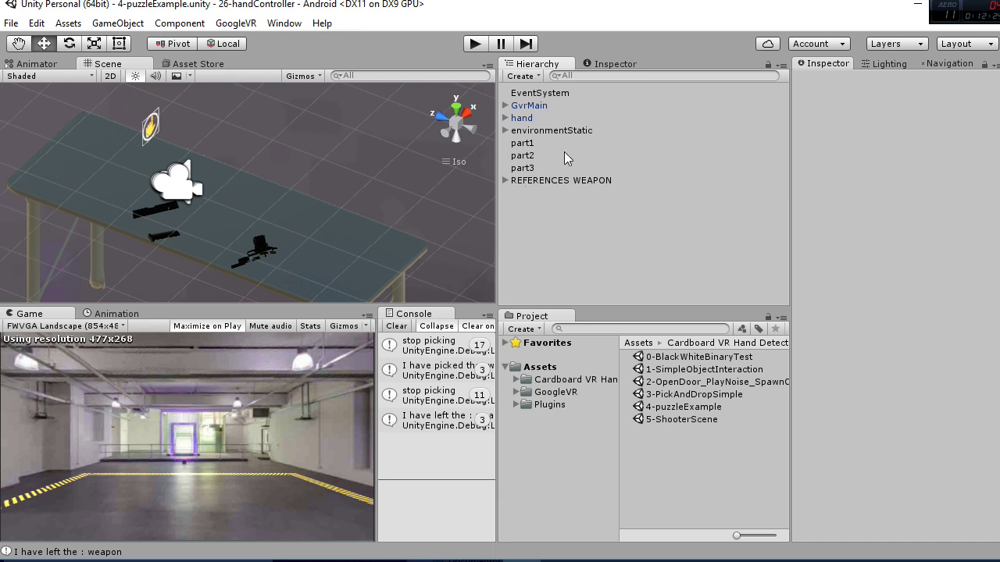
# Inspect part1, part2 and part3, and expand REFERENCES WEAPON to list its children
pyautogui.click(538, 143)
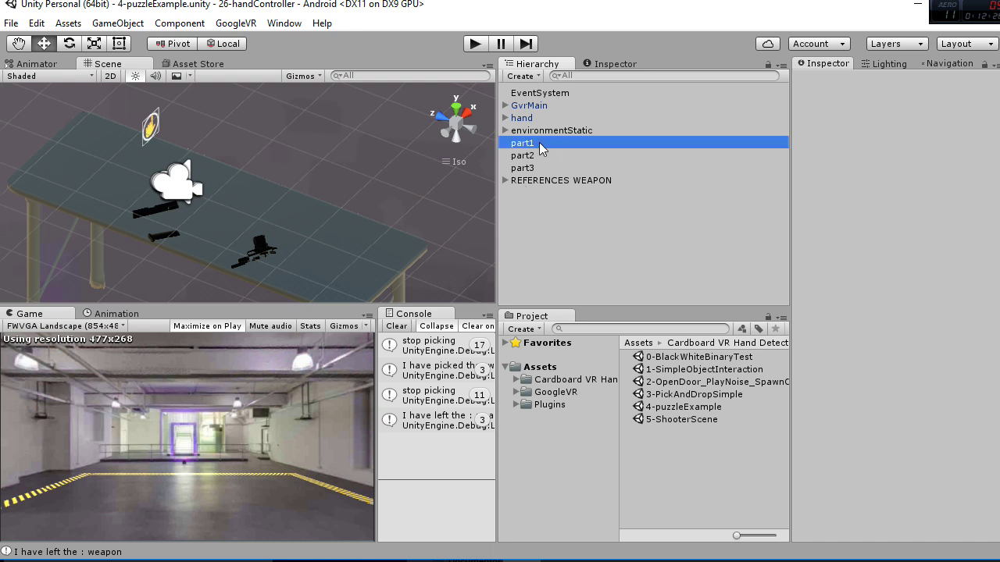
pyautogui.click(505, 181)
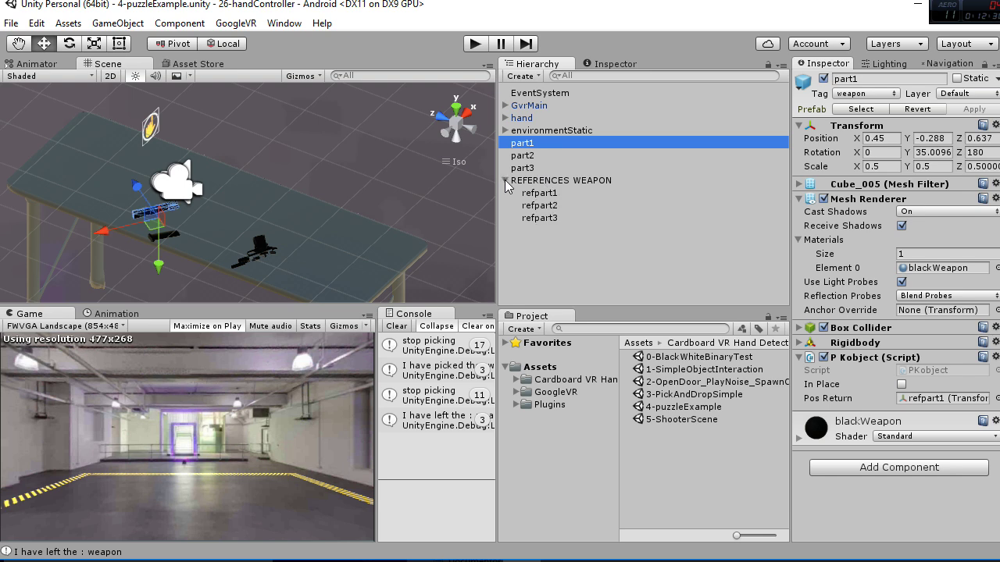
pyautogui.click(528, 156)
pyautogui.click(534, 169)
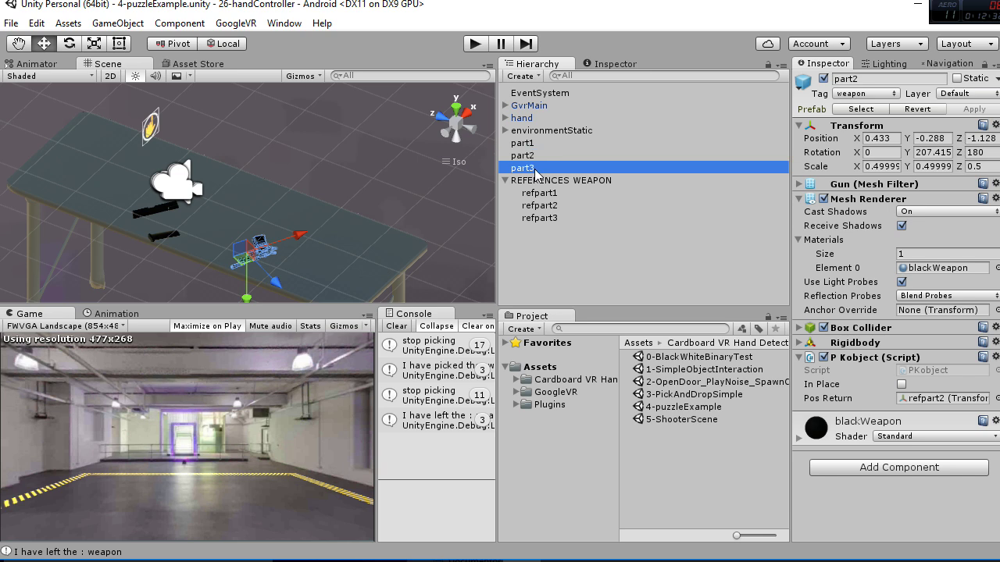
pyautogui.click(559, 180)
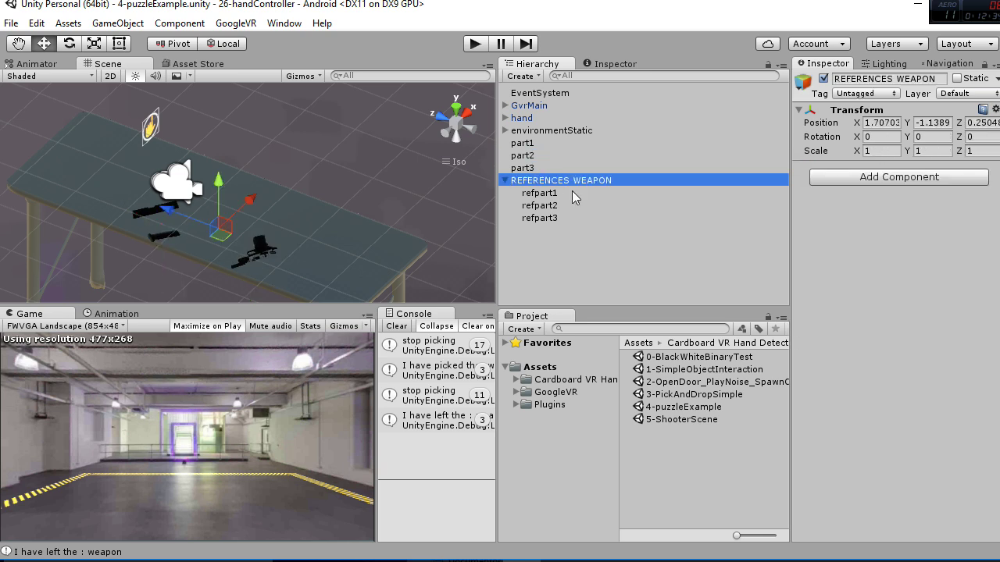
# Inspect refpart1, refpart2 and refpart3, then part1 and its return reference
pyautogui.click(573, 195)
pyautogui.click(567, 206)
pyautogui.click(565, 219)
pyautogui.click(560, 207)
pyautogui.click(557, 195)
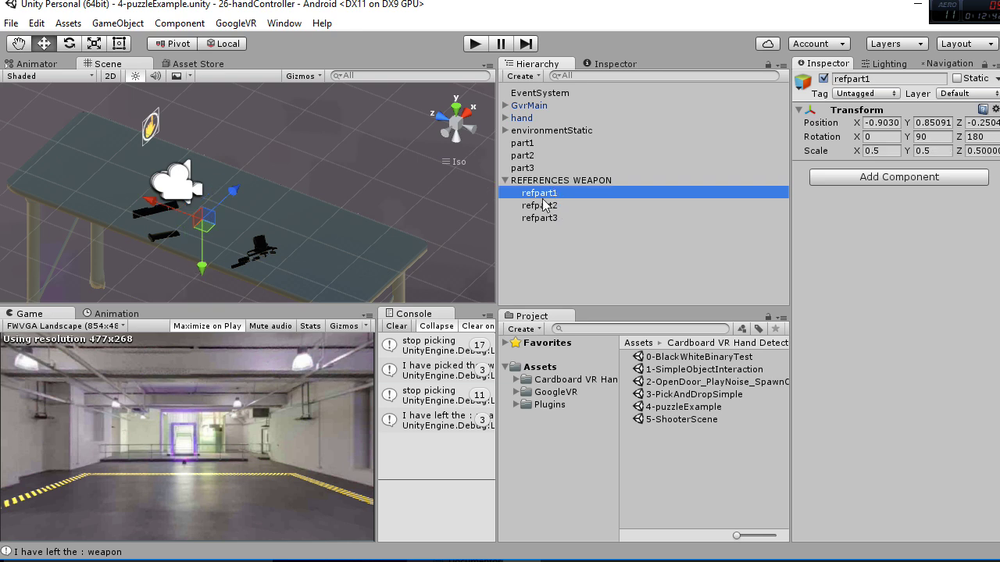
pyautogui.click(543, 145)
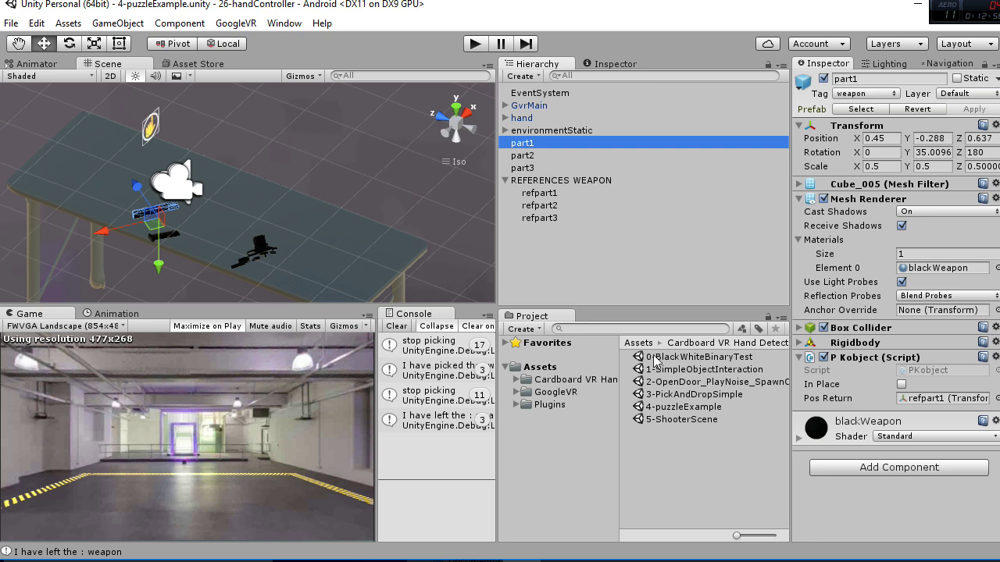
# Recheck the components of part2 and part1 in the Inspector
pyautogui.click(690, 394)
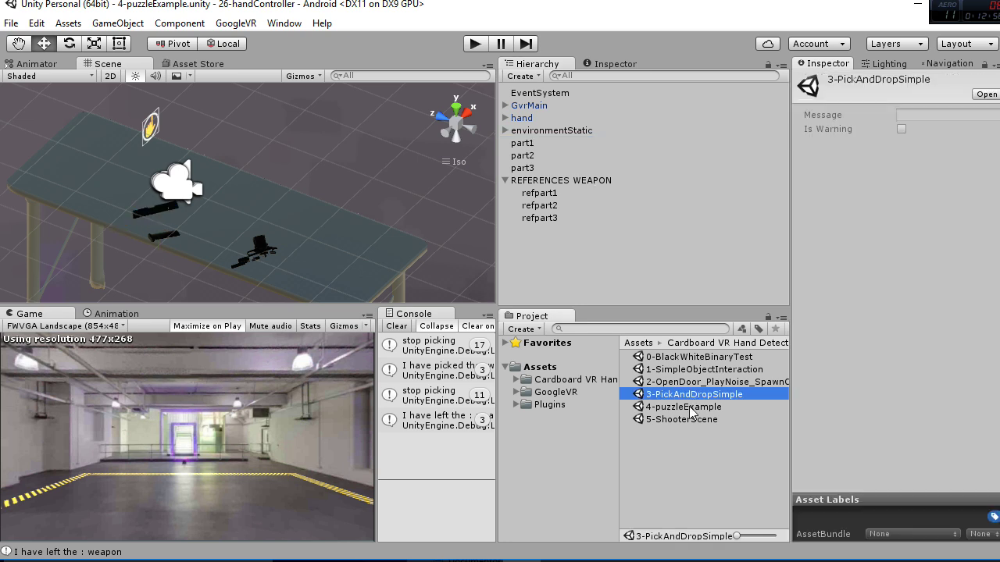
pyautogui.click(684, 407)
pyautogui.click(600, 233)
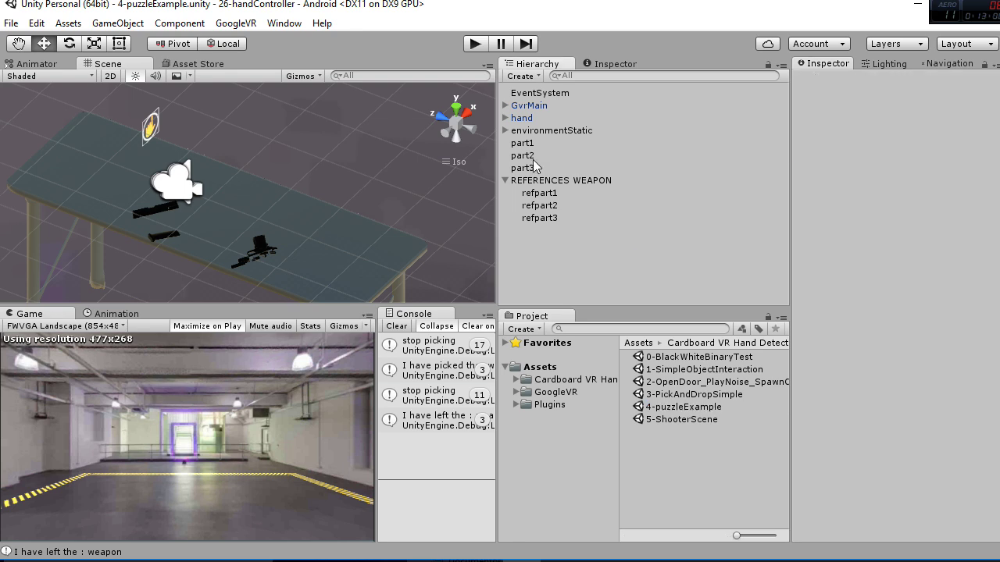
pyautogui.click(531, 156)
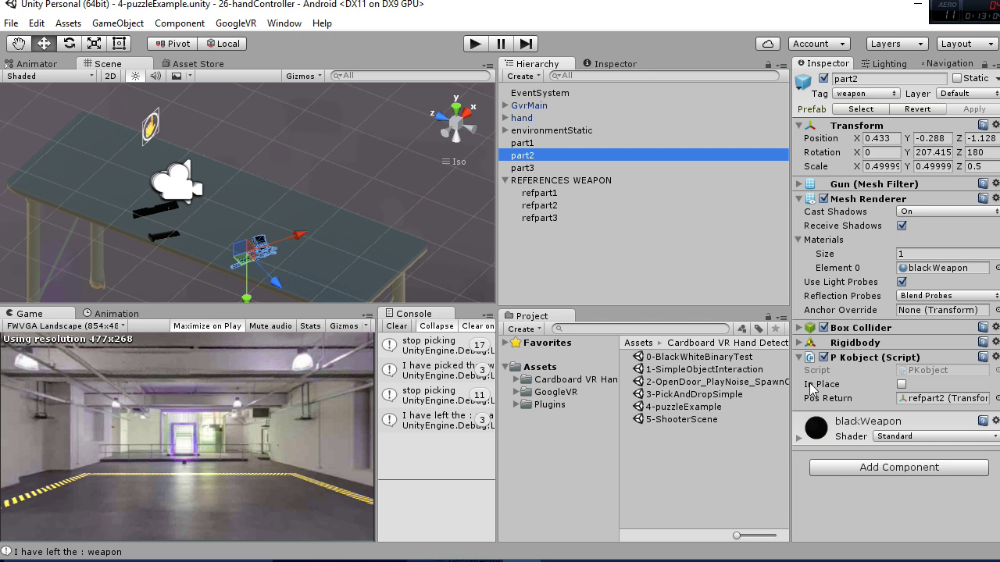
pyautogui.click(567, 272)
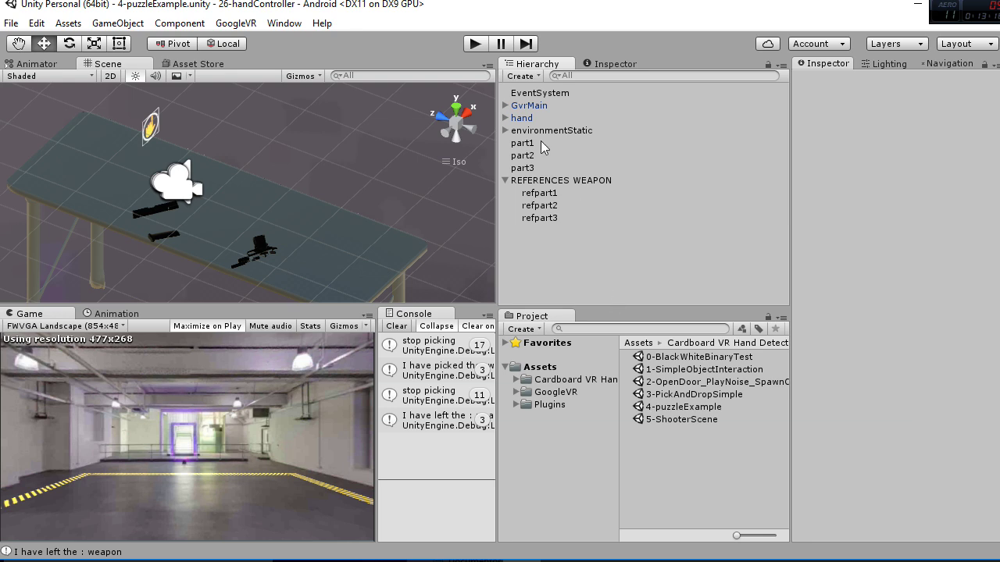
pyautogui.click(543, 143)
pyautogui.click(539, 275)
# Play 5-ShooterScene, look around with Alt to grab and fire the rifle, restore the layout, then stop
pyautogui.doubleClick(682, 419)
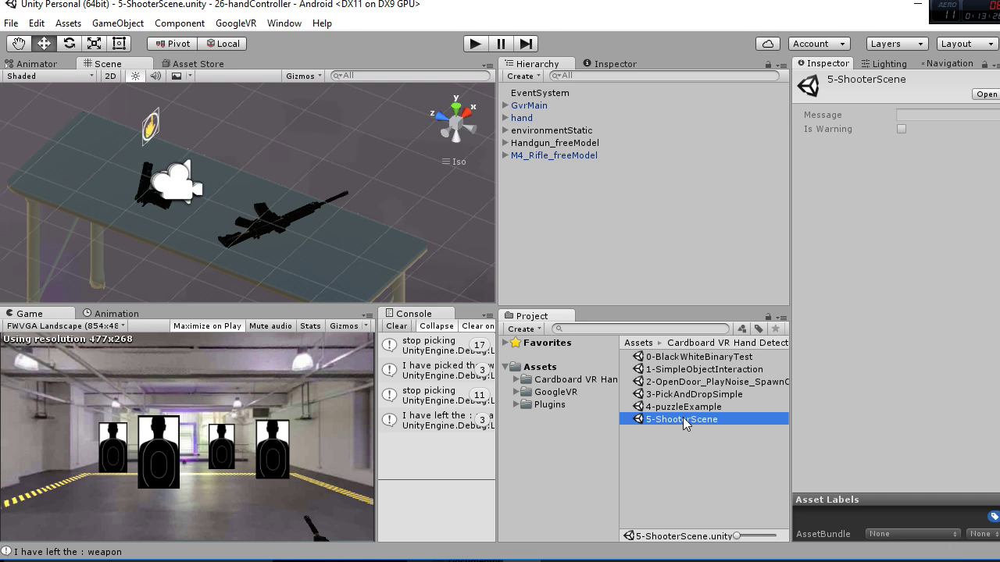
pyautogui.click(475, 44)
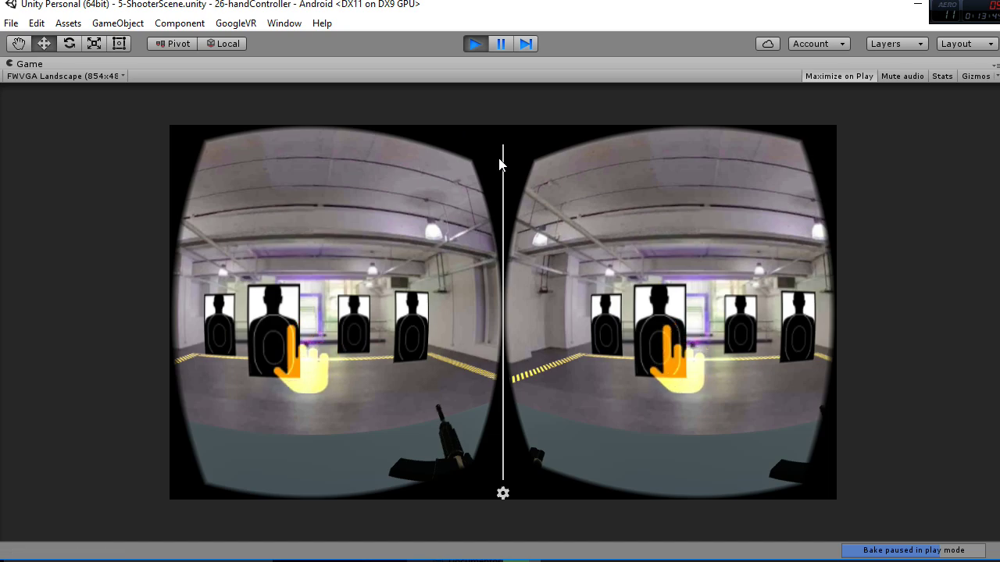
pyautogui.press('alt')
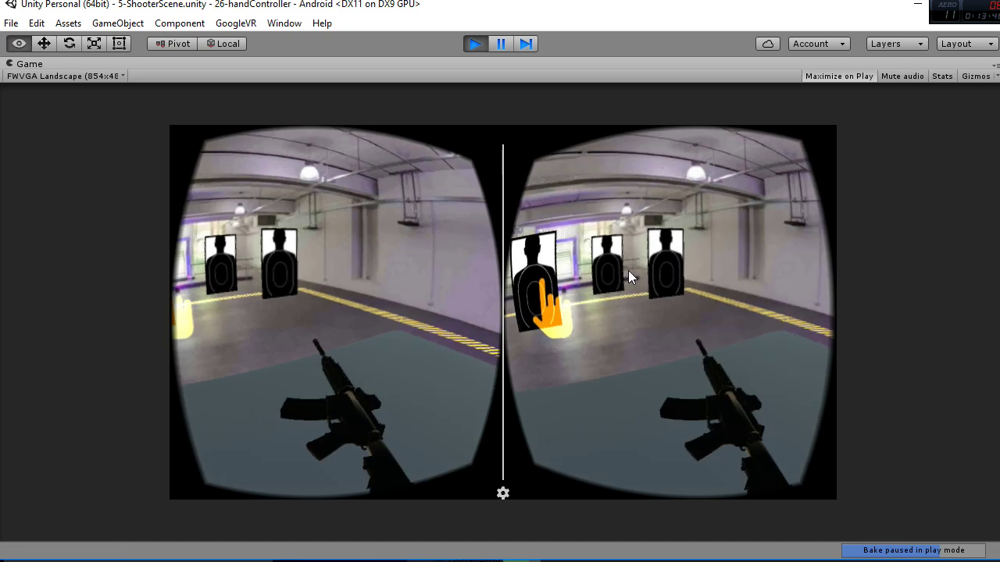
pyautogui.moveTo(631, 283)
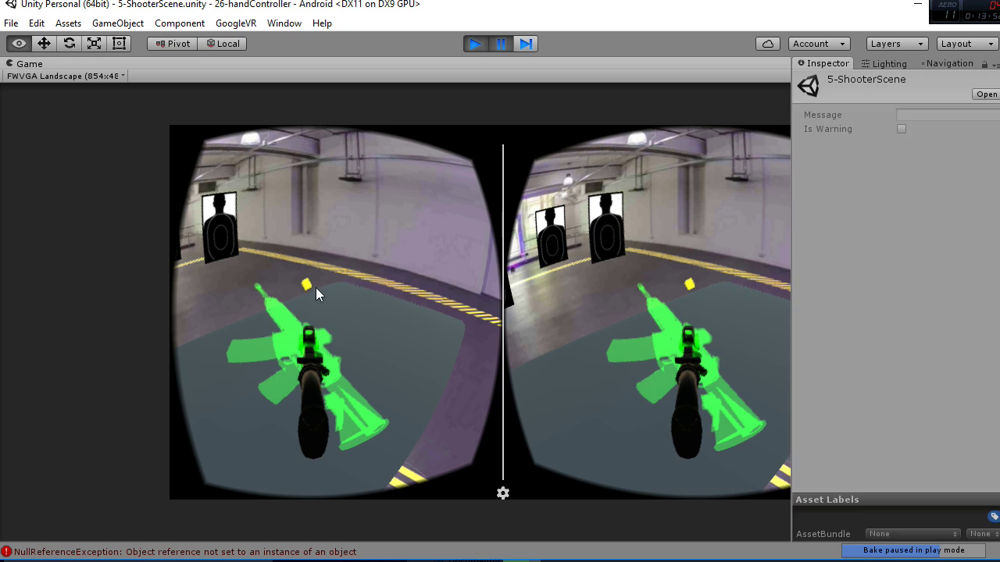
pyautogui.hotkey('shift', 'space')
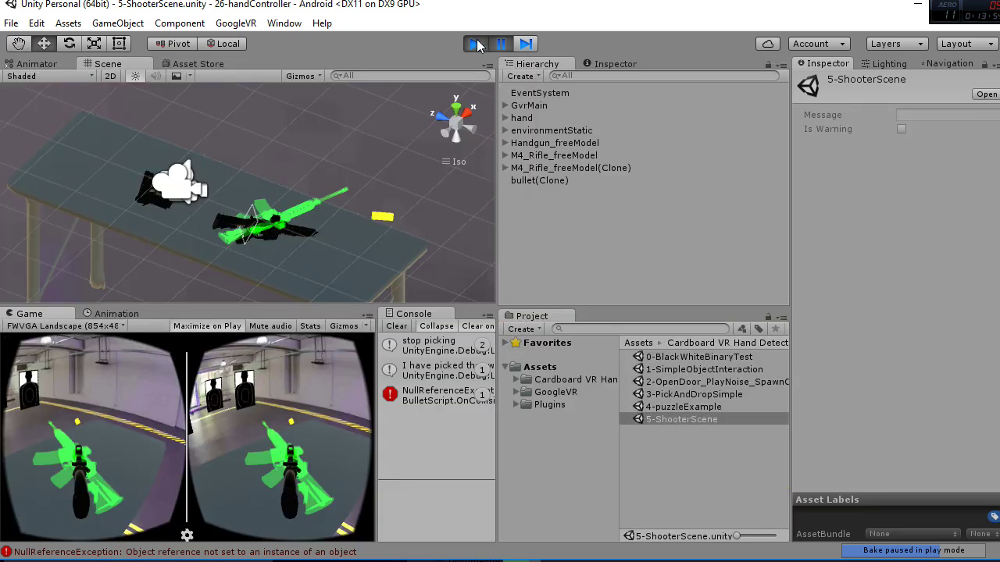
pyautogui.click(476, 43)
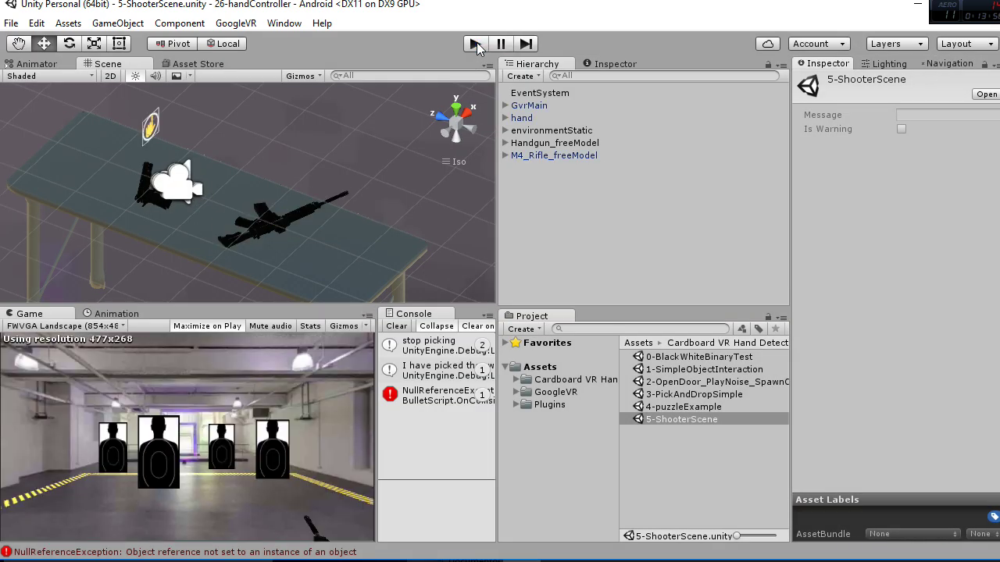
# Play the shooter scene maximized, pick up the rifle and fire at the centre target
pyautogui.click(476, 43)
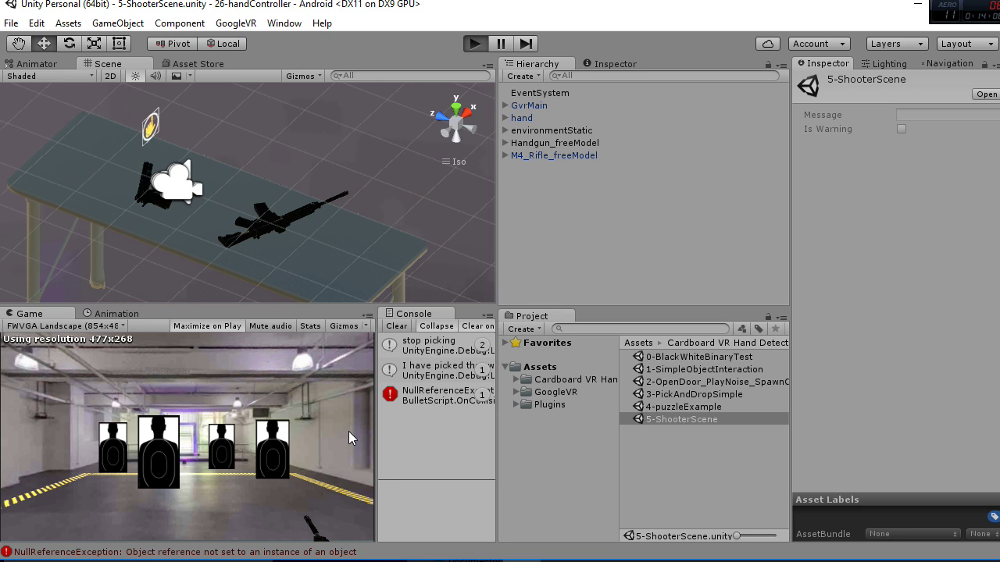
pyautogui.hotkey('ctrl', 'p')
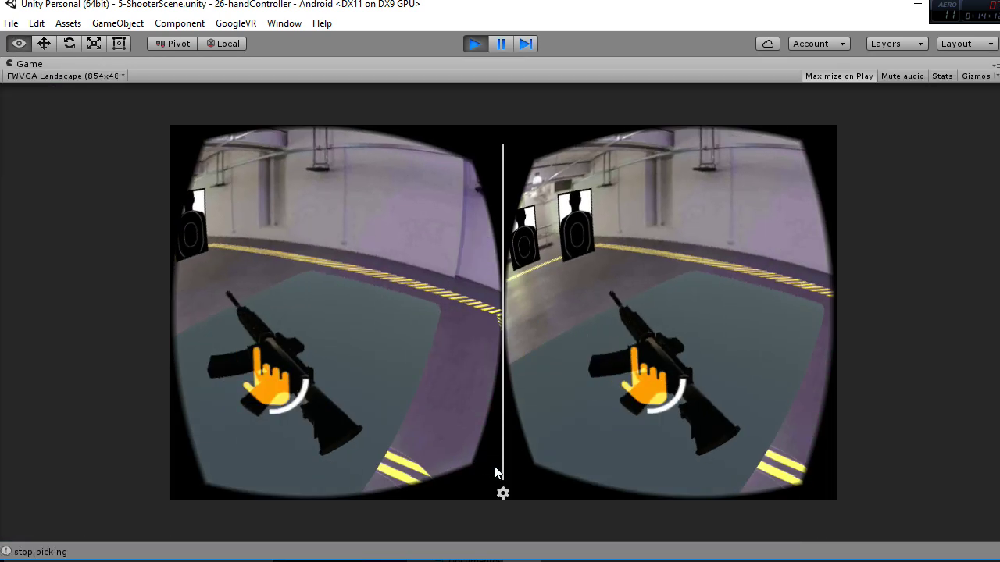
pyautogui.click(468, 447)
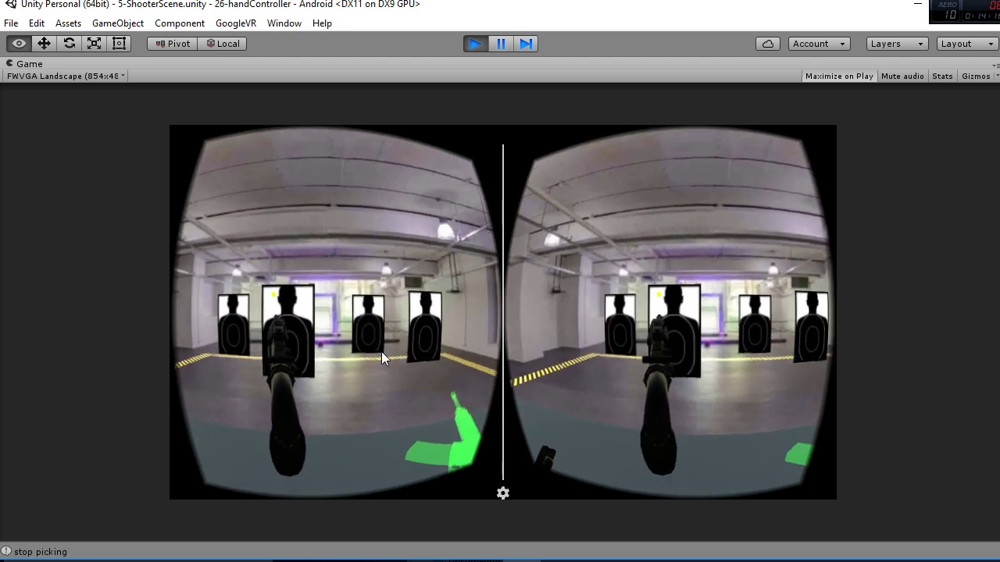
pyautogui.click(379, 355)
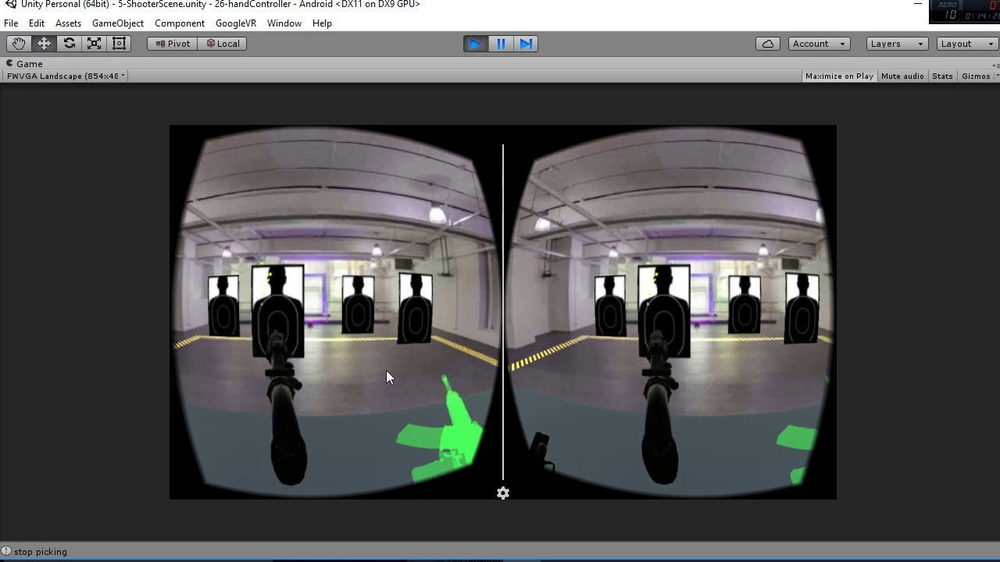
pyautogui.click(386, 380)
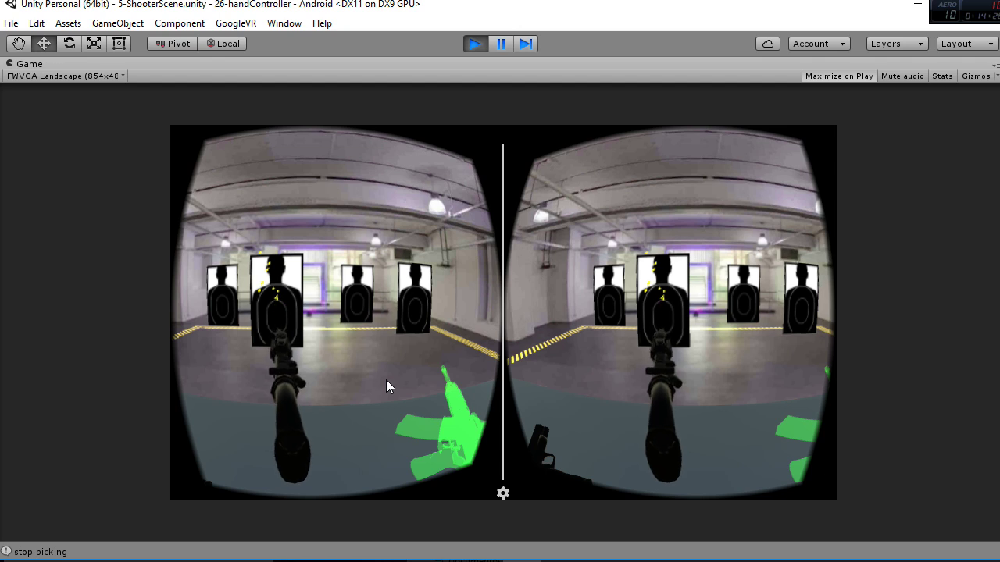
# Look around the range with Alt and grab the green-highlighted rifle
pyautogui.press('alt')
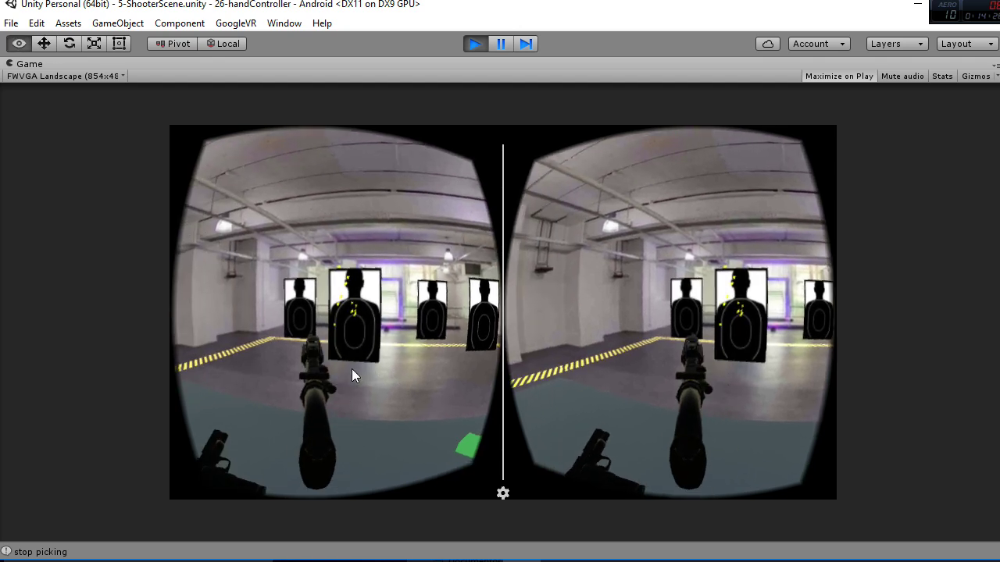
pyautogui.moveTo(387, 373)
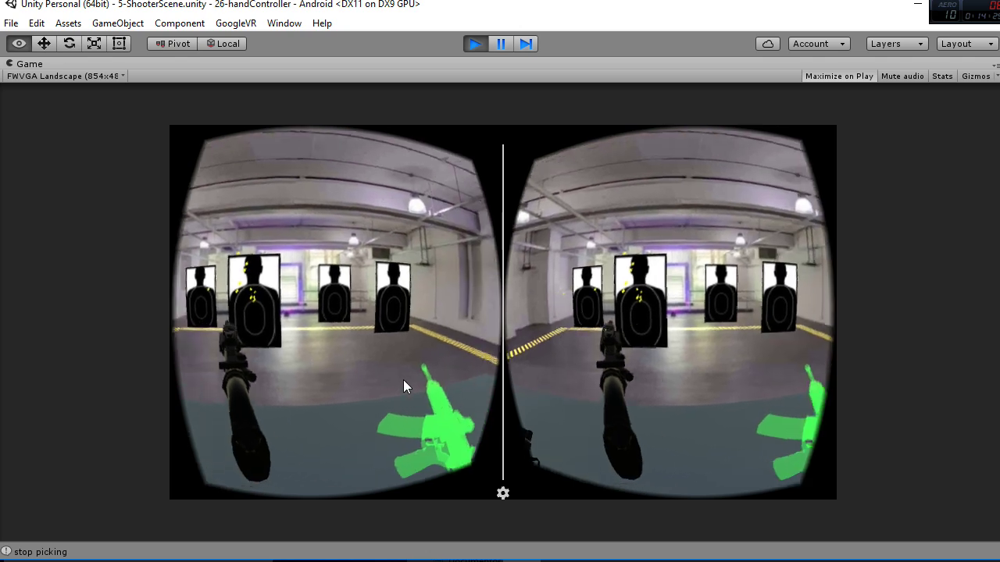
pyautogui.moveTo(434, 380)
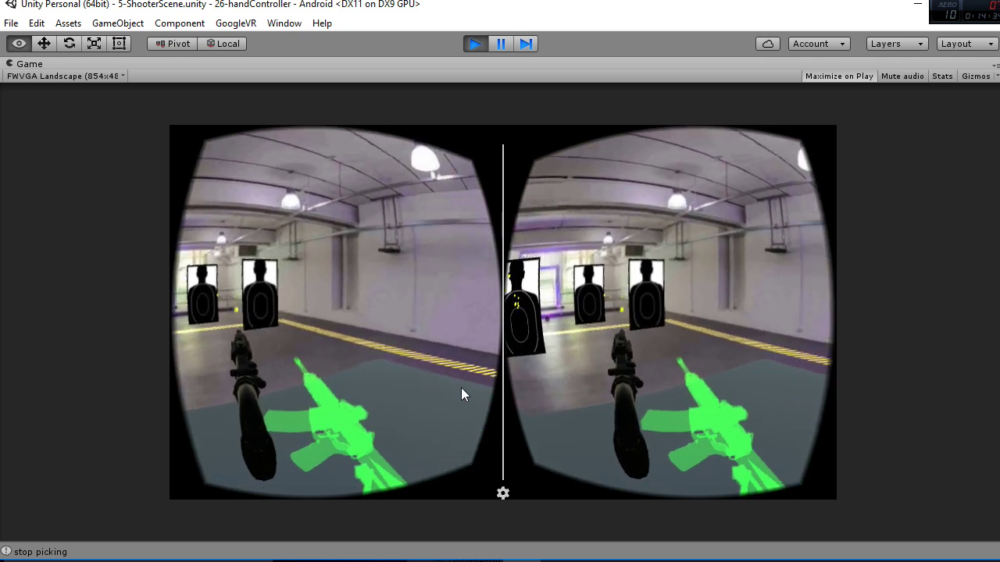
pyautogui.moveTo(484, 439)
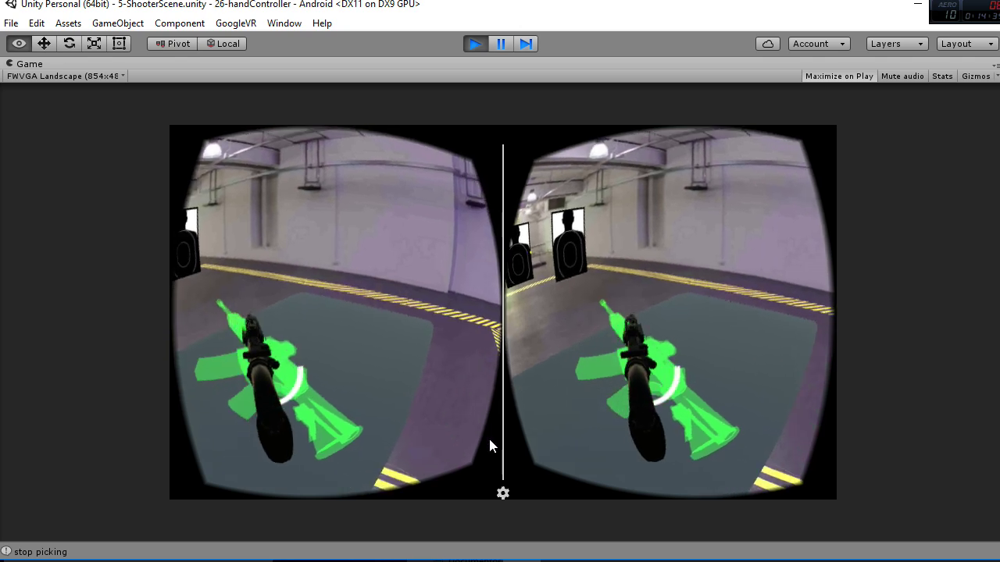
pyautogui.keyDown('alt'); pyautogui.click(489, 439); pyautogui.keyUp('alt')
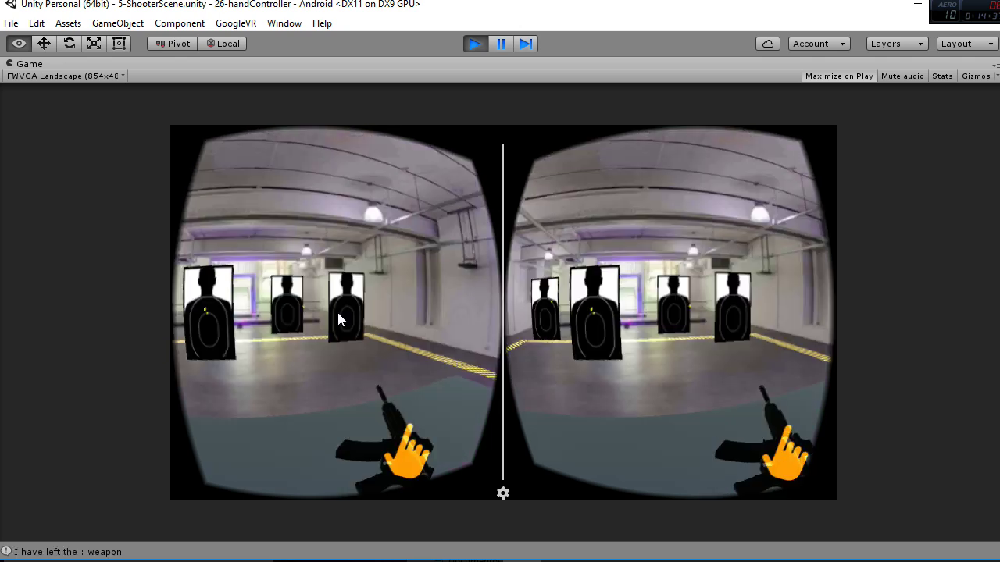
# Grab the handgun lying on the floor
pyautogui.moveTo(357, 322)
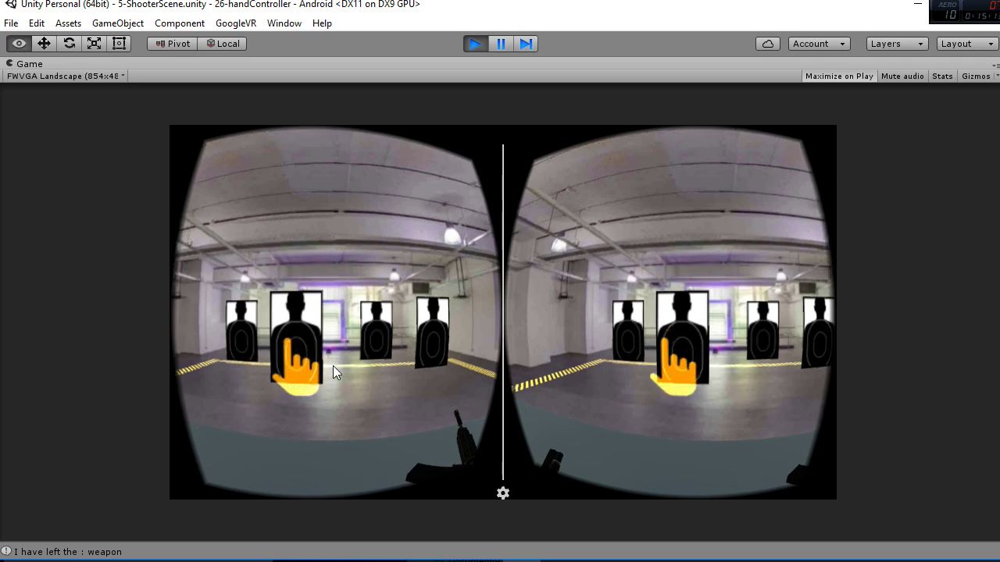
pyautogui.press('alt')
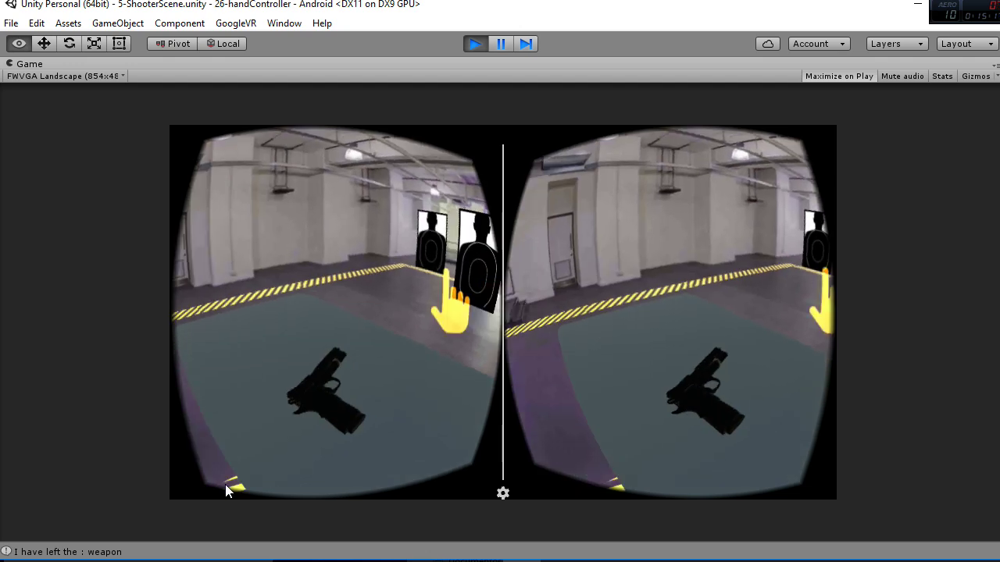
pyautogui.click(239, 509)
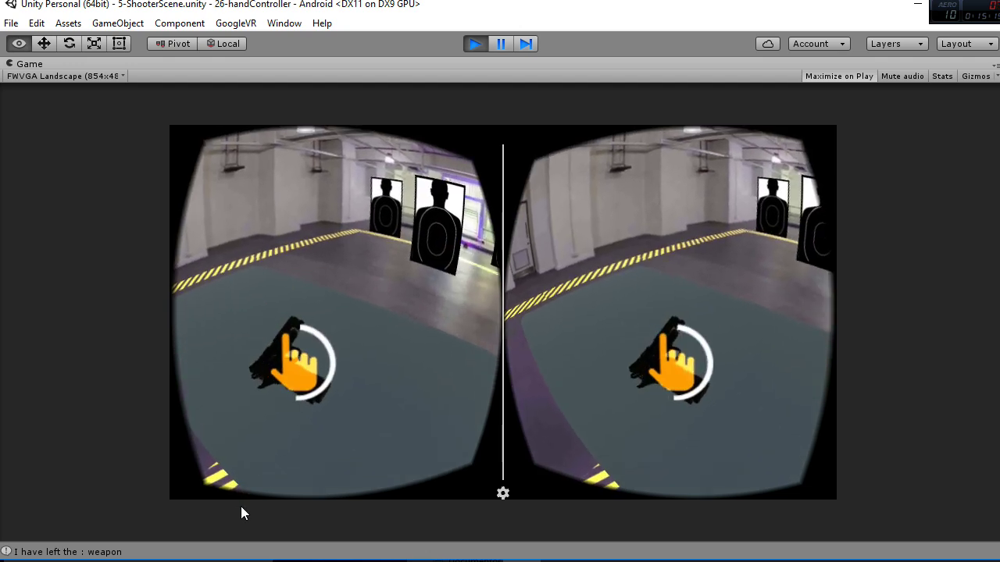
# Look back over the targets with Alt, then stop Play mode
pyautogui.press('alt')
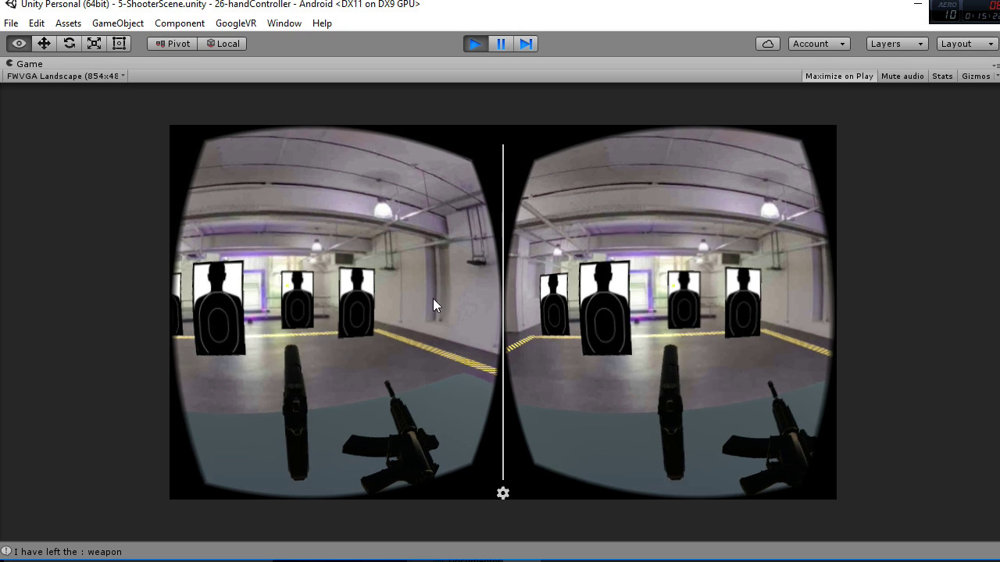
pyautogui.press('alt')
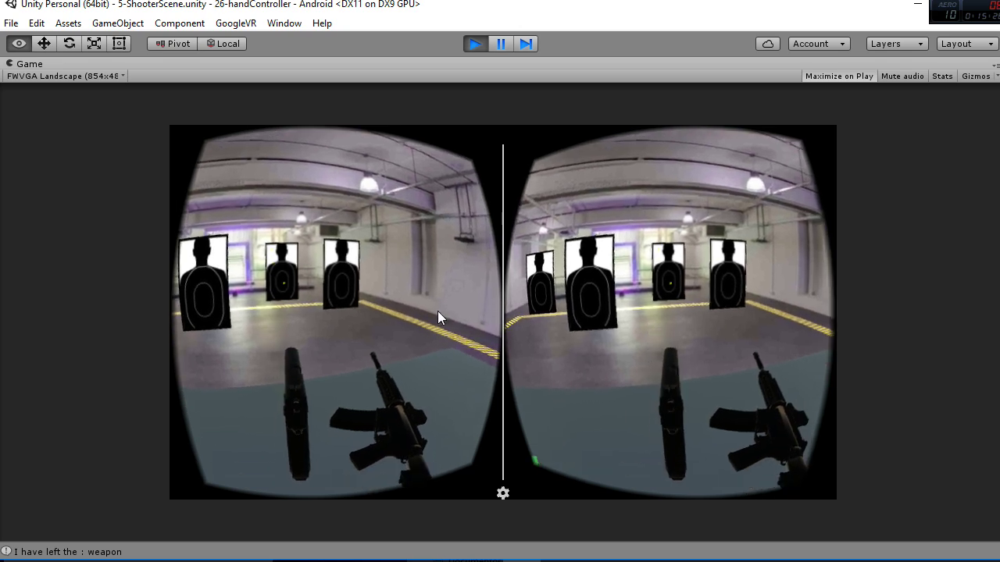
pyautogui.press('alt')
pyautogui.press('alt')
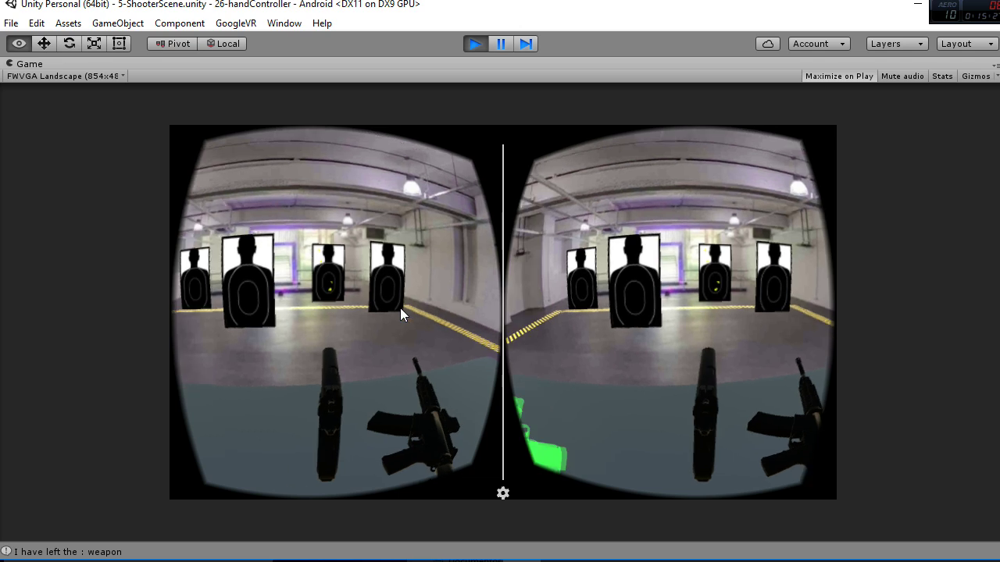
pyautogui.press('alt')
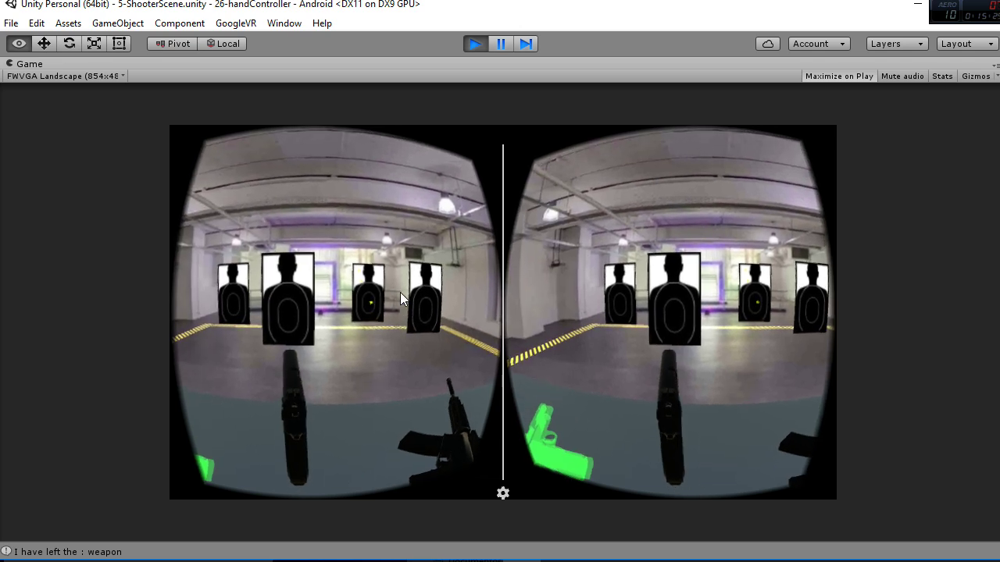
pyautogui.press('alt')
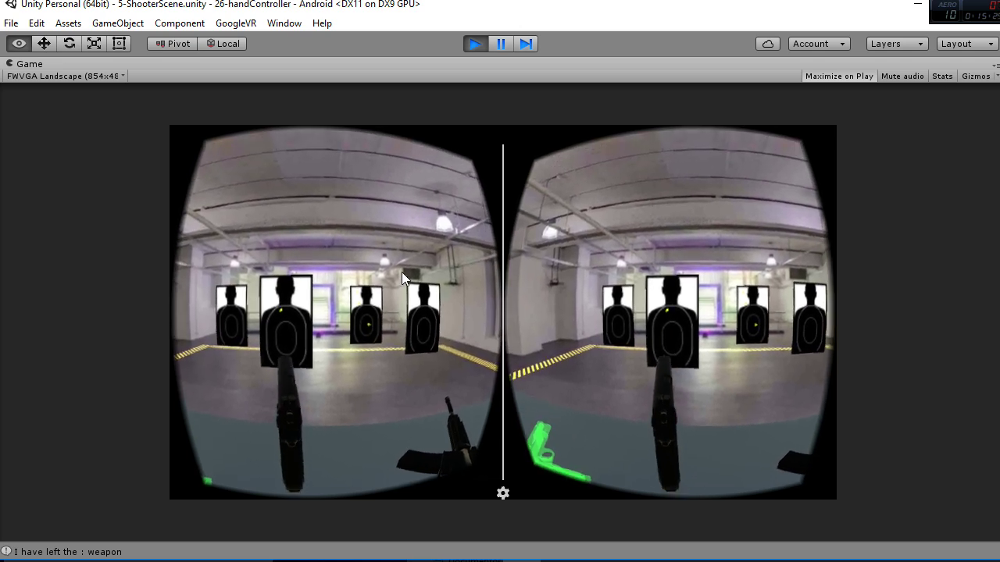
pyautogui.press('alt')
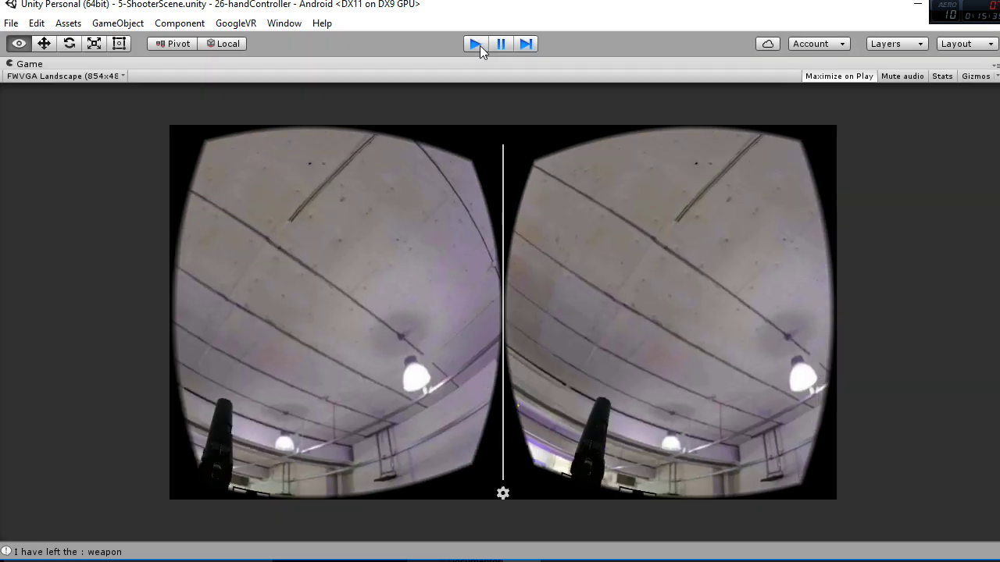
pyautogui.click(479, 45)
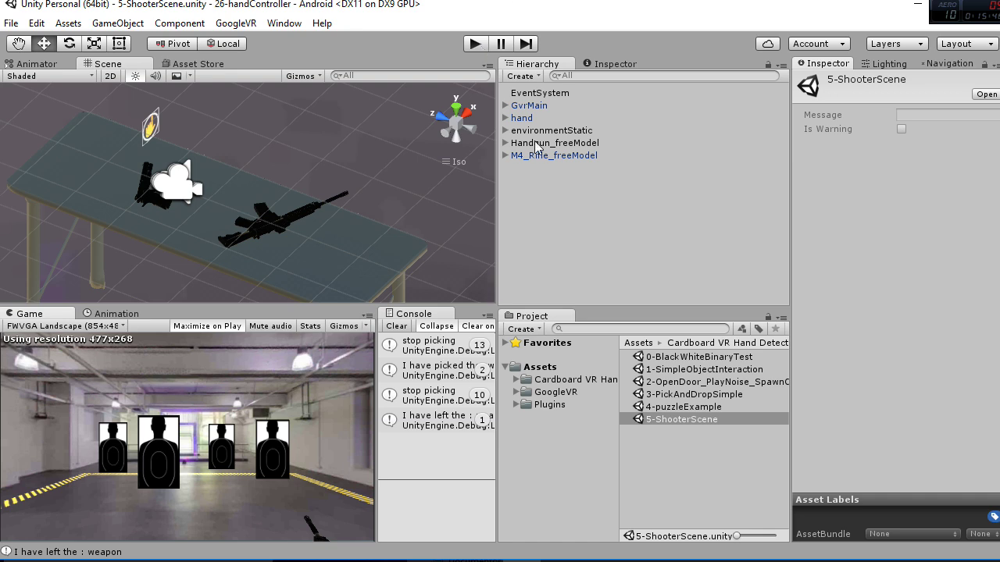
# Expand GvrMain in the Hierarchy to show Head, Stereo Render and sphere
pyautogui.click(504, 156)
pyautogui.click(505, 156)
pyautogui.click(504, 105)
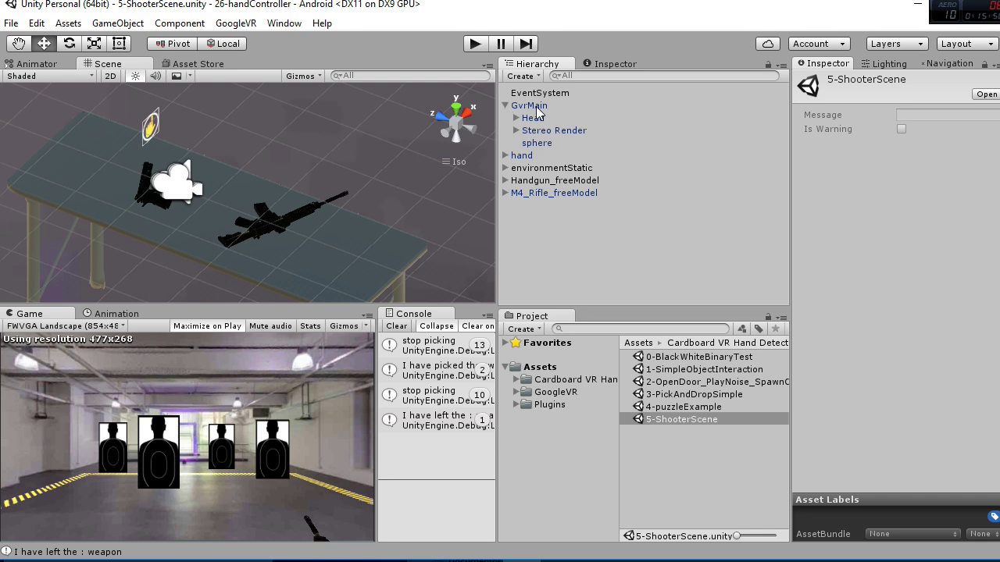
# Select GvrMain, collapse Audio Source to show Micro Mean Volume (Sensitivity 50000), and toggle Maximize on Play
pyautogui.click(535, 109)
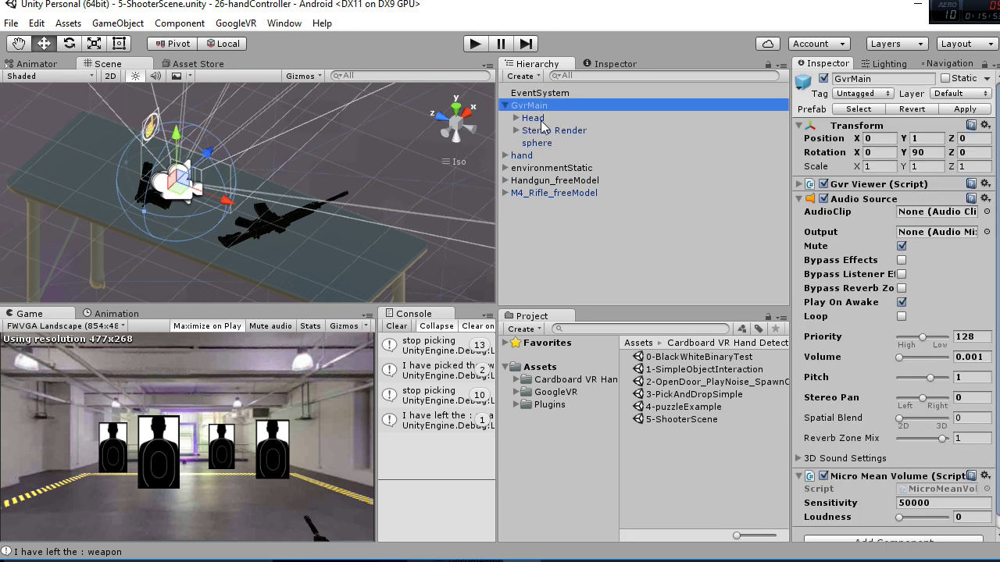
pyautogui.click(799, 199)
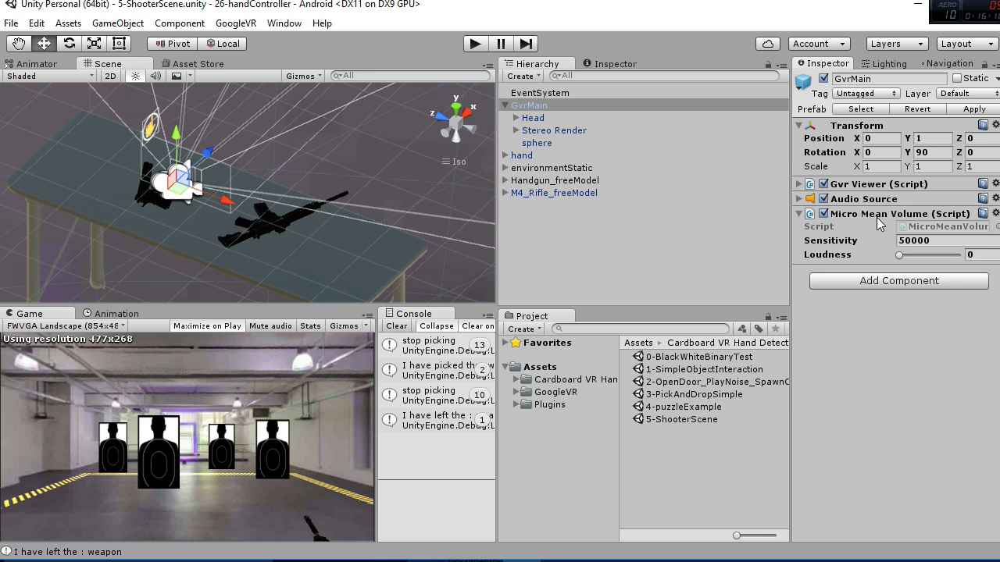
pyautogui.click(208, 328)
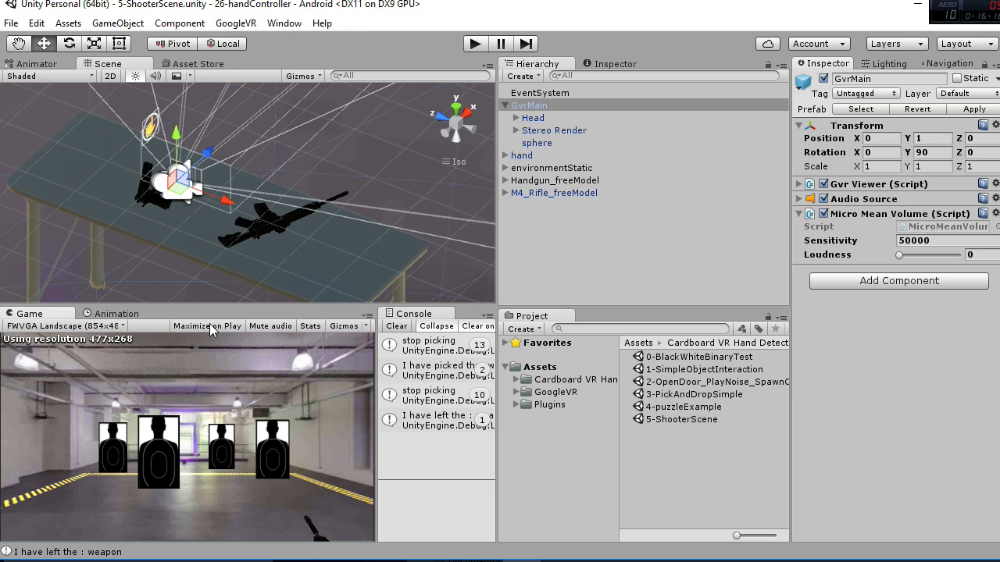
# Select M4_Rifle_freeModel, review Weapon Shoot Micro and P Kobject, collapse Weapon Shoot Micro, then deselect
pyautogui.click(567, 193)
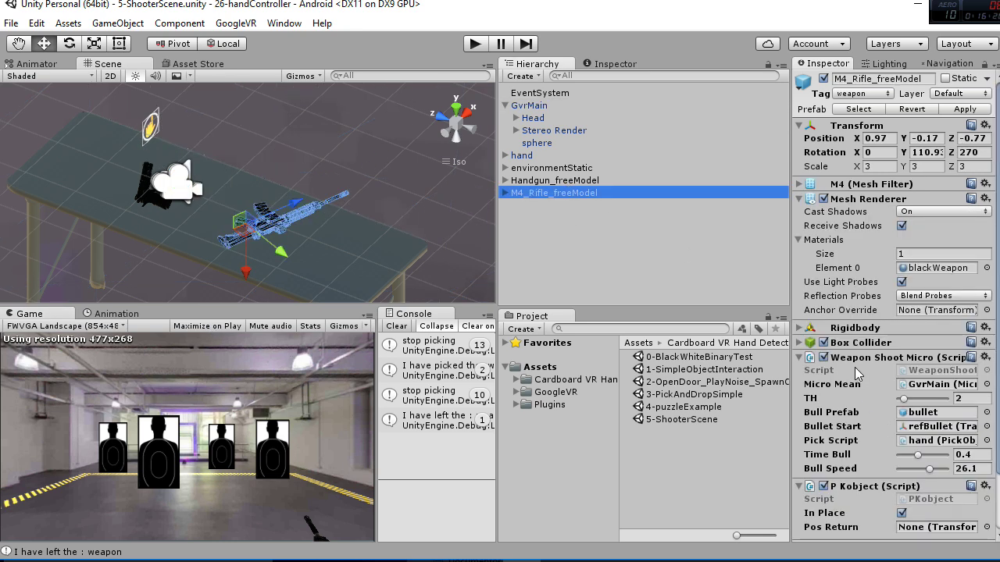
pyautogui.scroll(-3, 855, 367)
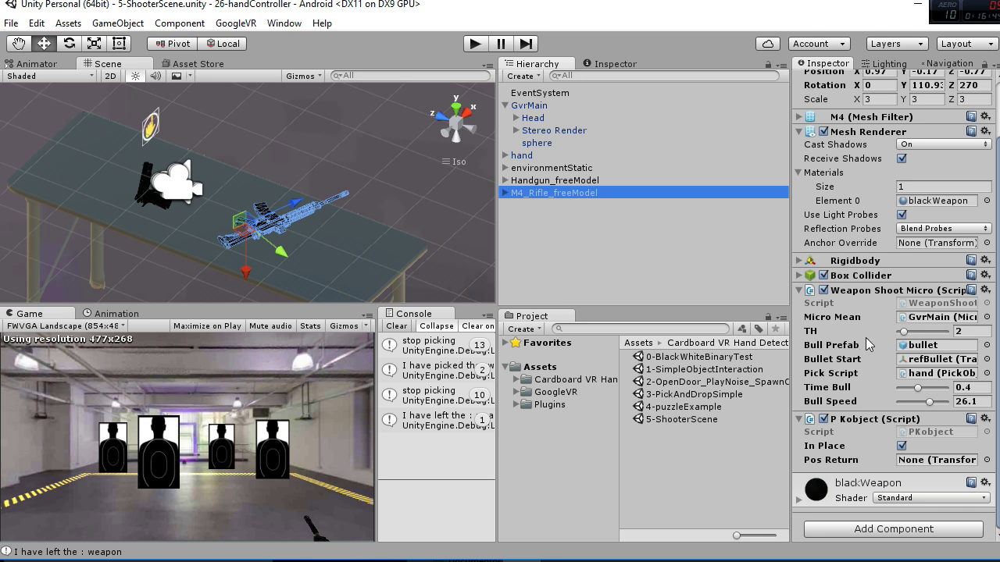
pyautogui.click(807, 301)
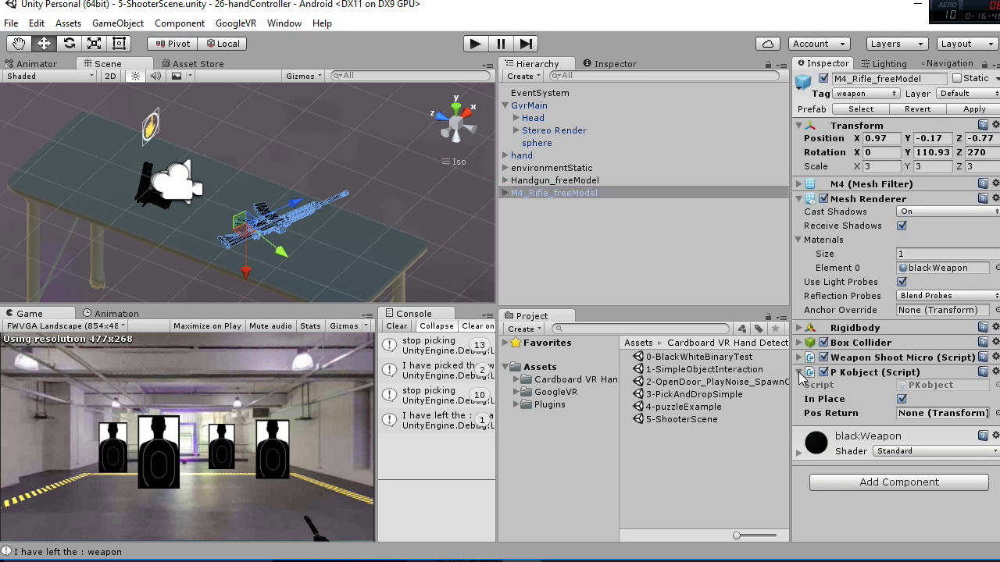
pyautogui.click(714, 273)
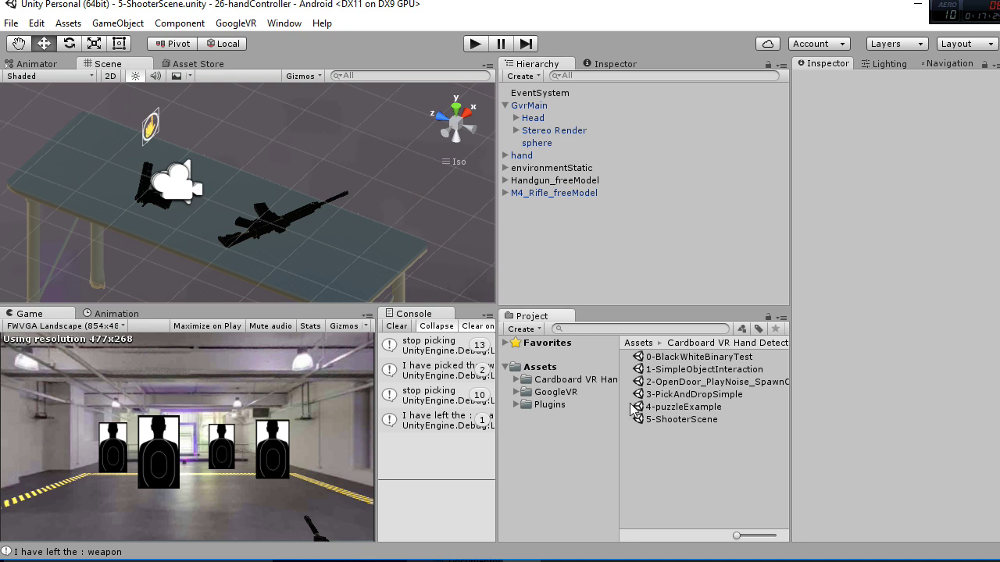
# Collapse GvrMain so only the top-level objects appear in the Hierarchy
pyautogui.click(536, 250)
pyautogui.click(505, 105)
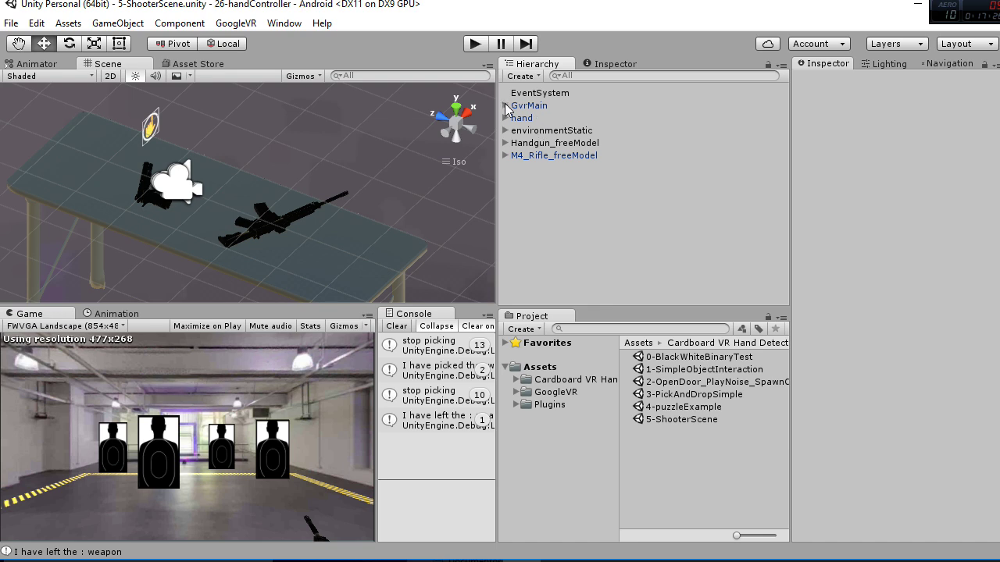